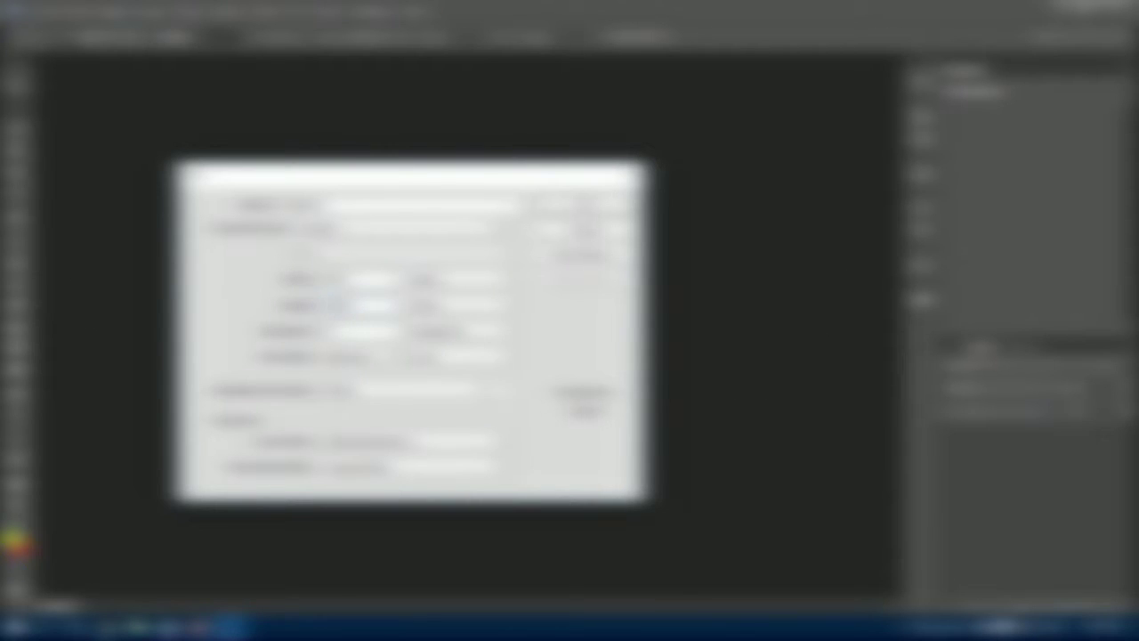
# Step: Enter 1000 px as the width of the new square canvas
pyautogui.write('1000')
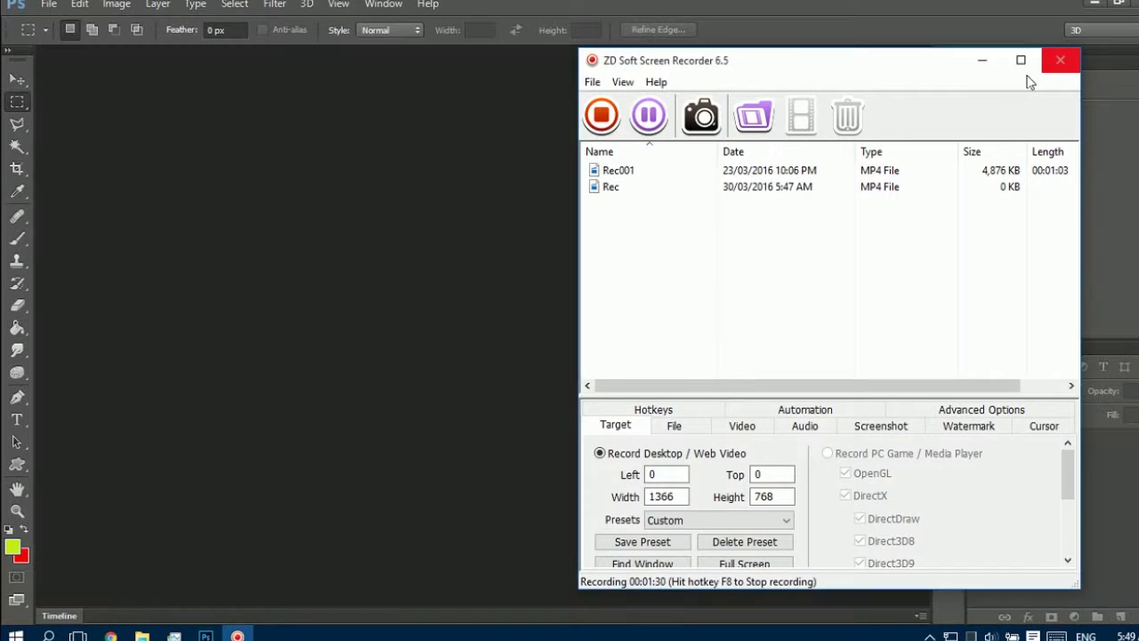
# Step: In Chrome, change the Iconfinder search from Minecraft to 'Grass block' and run it
pyautogui.click(982, 60)
pyautogui.moveTo(111, 635)
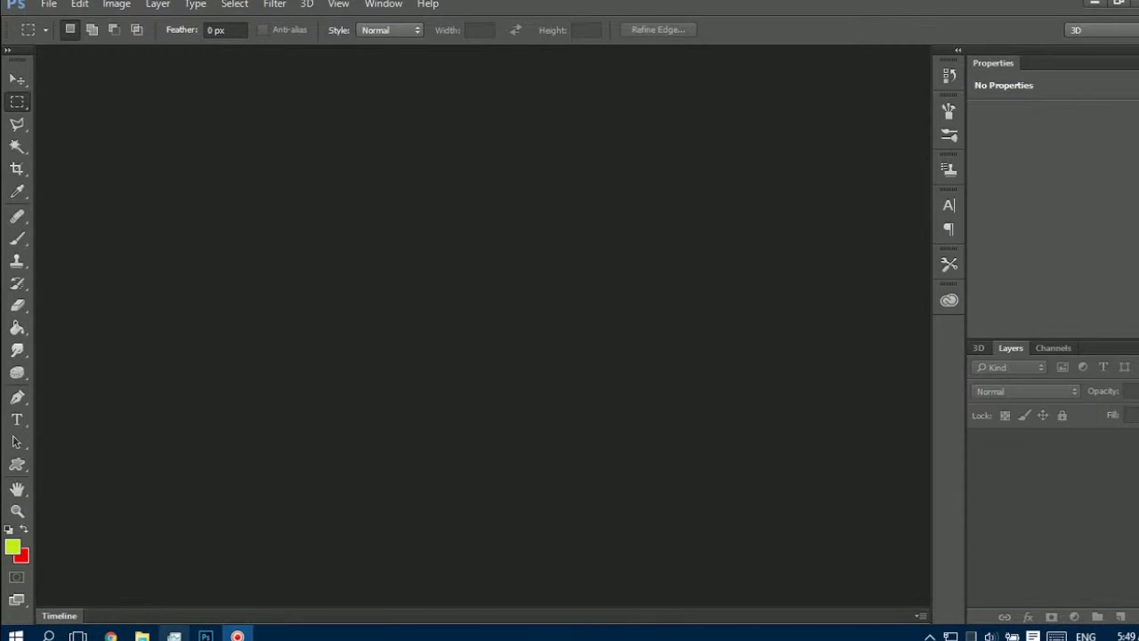
pyautogui.click(111, 561)
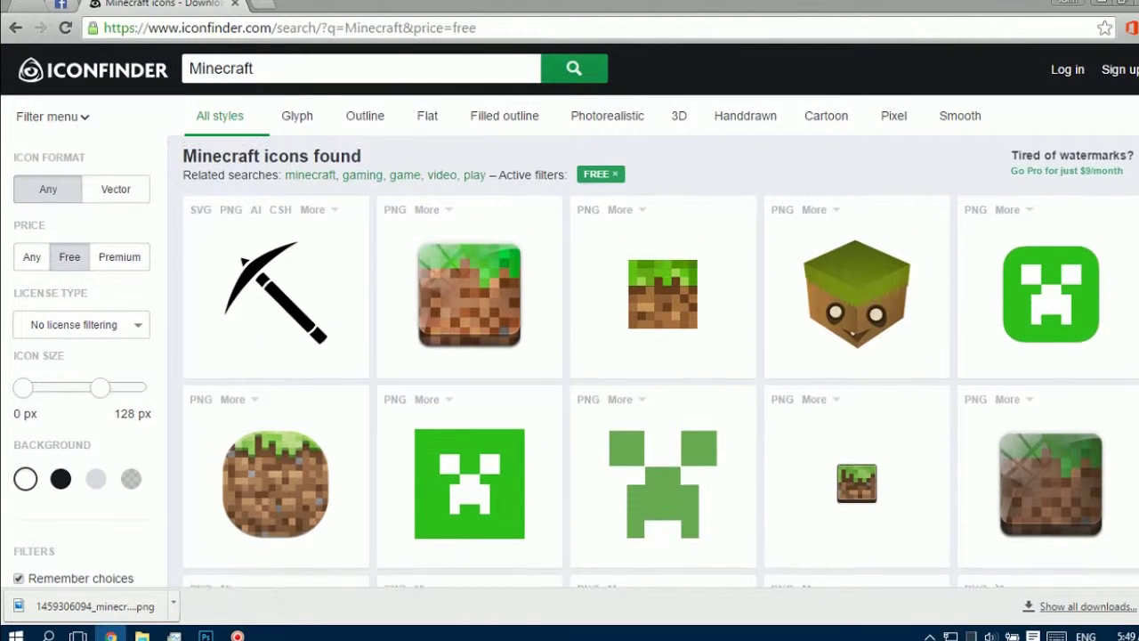
pyautogui.scroll(-2, 658, 401)
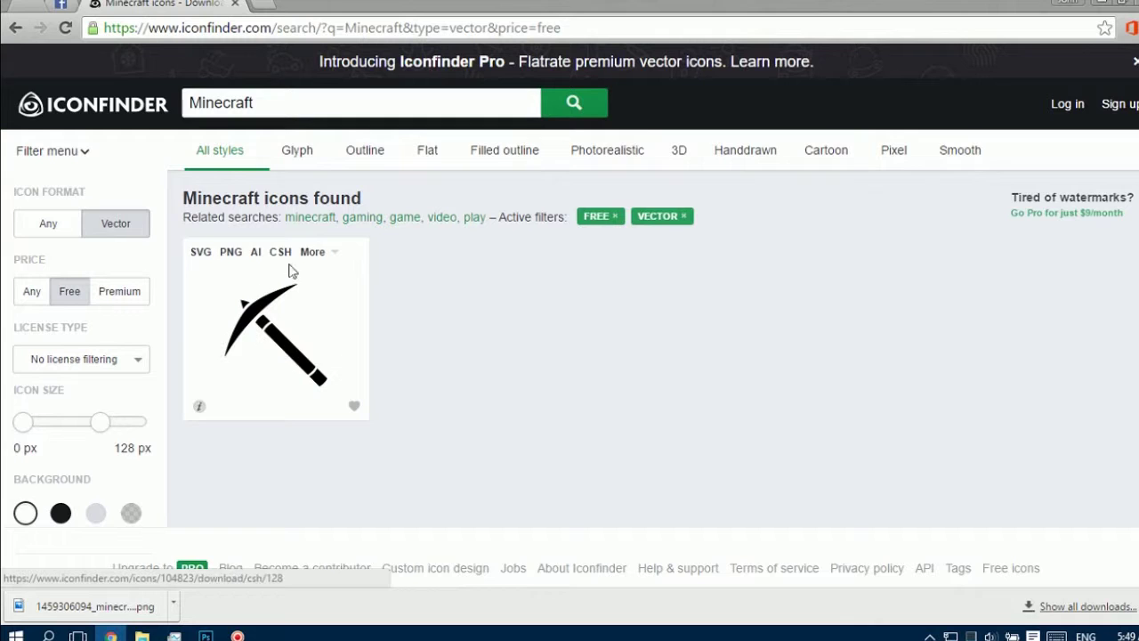
pyautogui.click(205, 102)
pyautogui.write('Garss B')
pyautogui.press('BackSpace')
pyautogui.press('BackSpace')
pyautogui.press('BackSpace')
pyautogui.write('rass block')
pyautogui.press('Return')
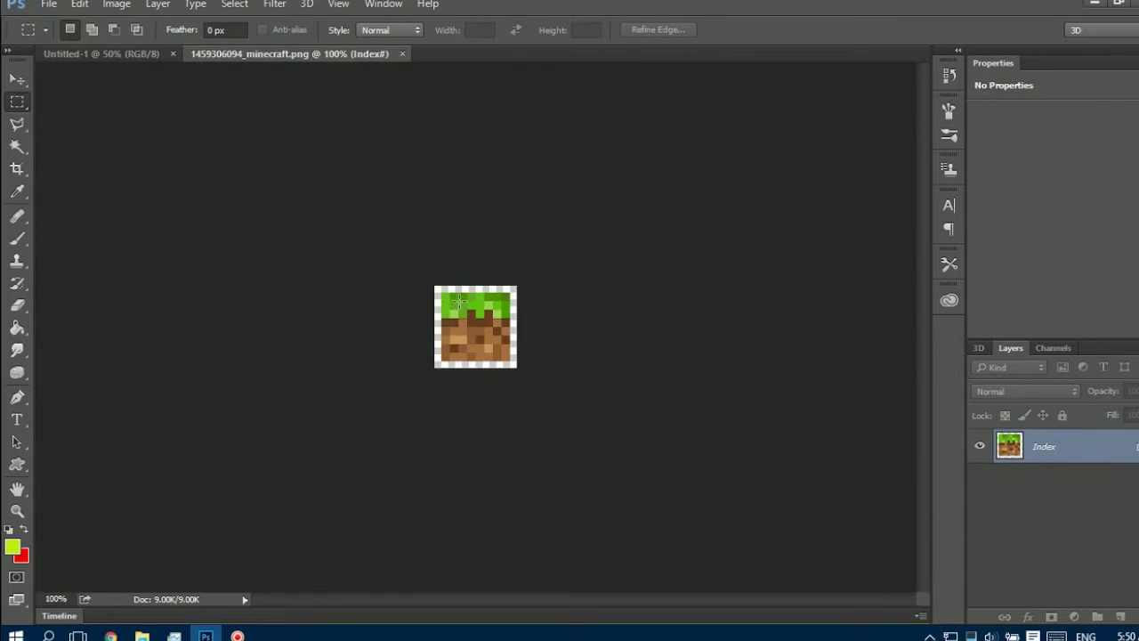
# Step: With black as the foreground, drag a vertical red-to-black gradient down the canvas
pyautogui.click(12, 547)
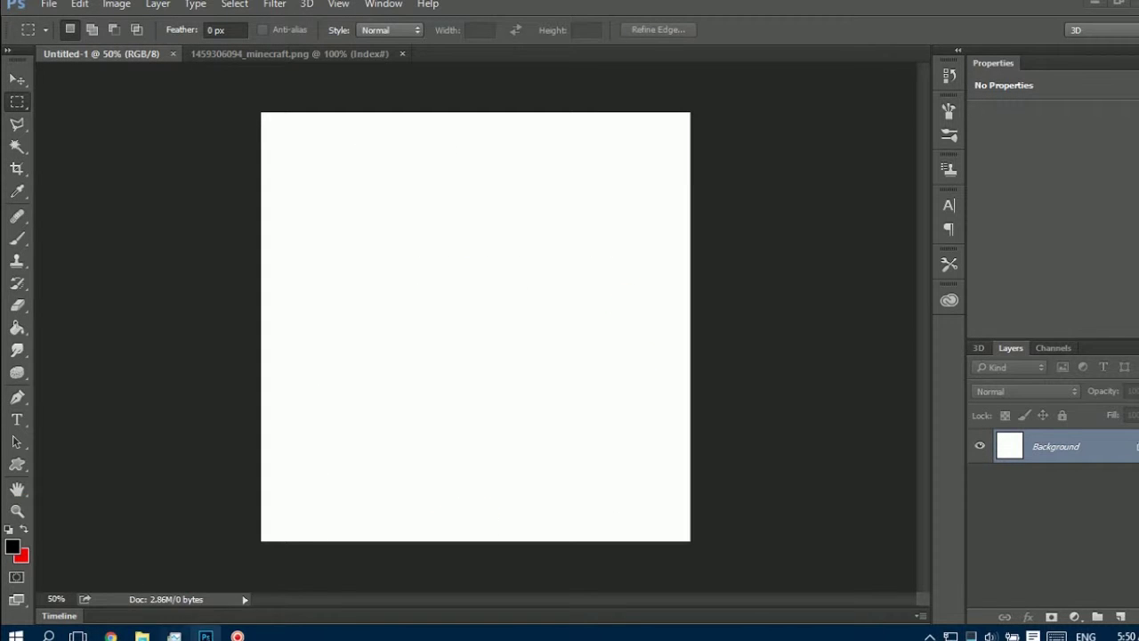
pyautogui.click(16, 328)
pyautogui.rightClick(17, 327)
pyautogui.click(80, 327)
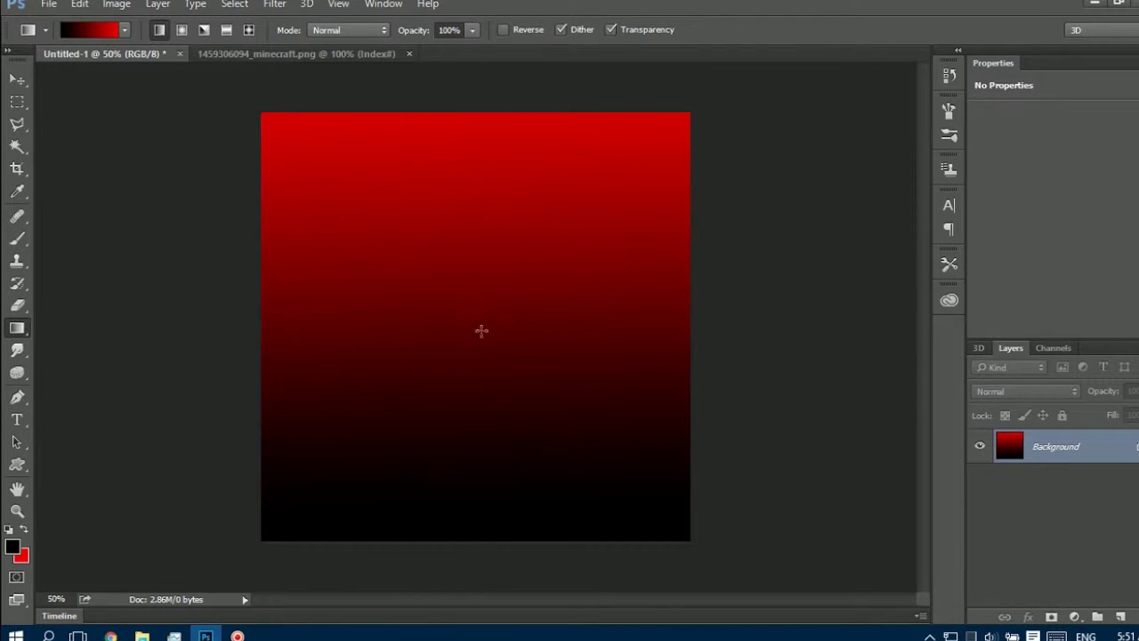
pyautogui.click(237, 635)
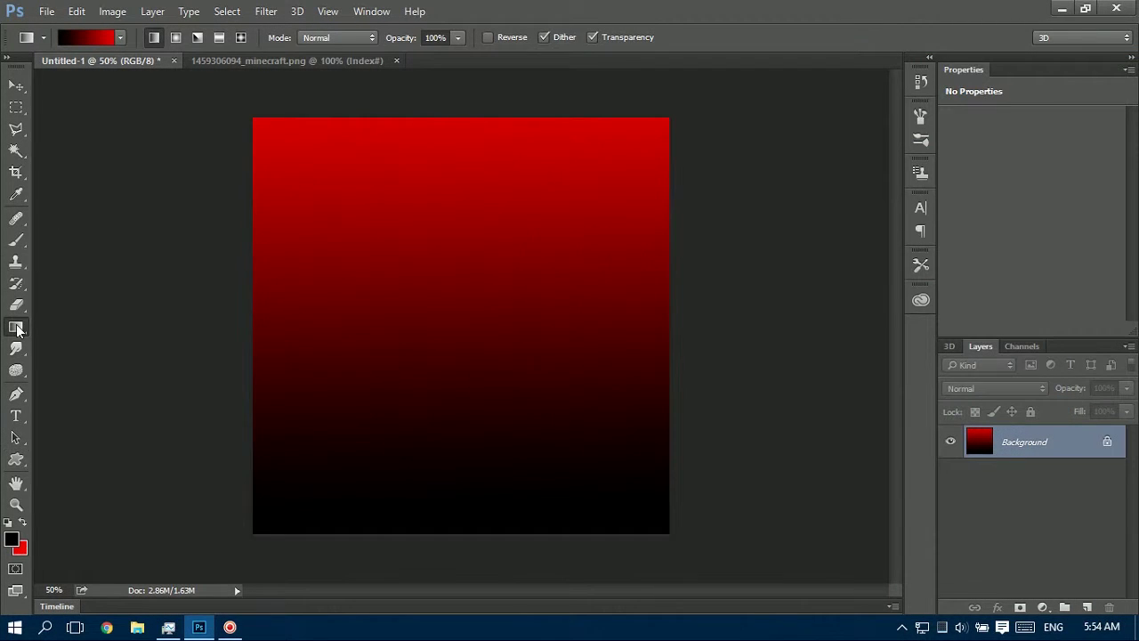
# Step: Fill the canvas background with solid red using the Paint Bucket
pyautogui.rightClick(18, 330)
pyautogui.click(89, 344)
pyautogui.click(386, 333)
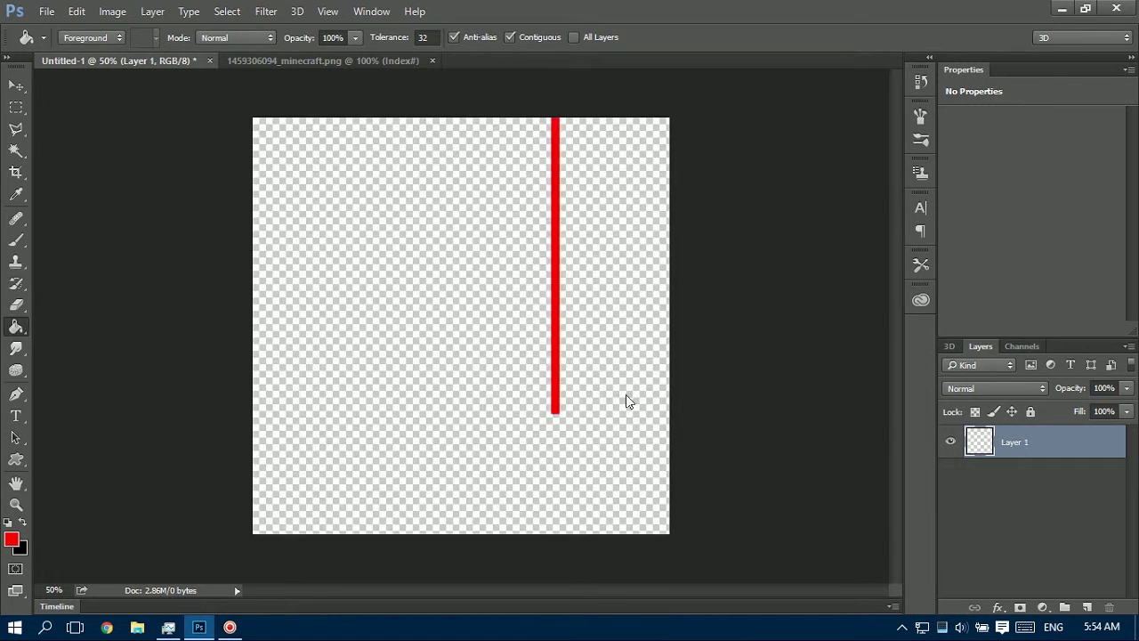
# Step: Add white 'XN3ON' title text and move it toward the top of the canvas
pyautogui.click(15, 416)
pyautogui.click(328, 261)
pyautogui.write('n2on')
pyautogui.hotkey('ctrl', 'a')
pyautogui.click(589, 38)
pyautogui.click(394, 84)
pyautogui.click(813, 77)
pyautogui.click(340, 235)
pyautogui.press('BackSpace')
pyautogui.write('3')
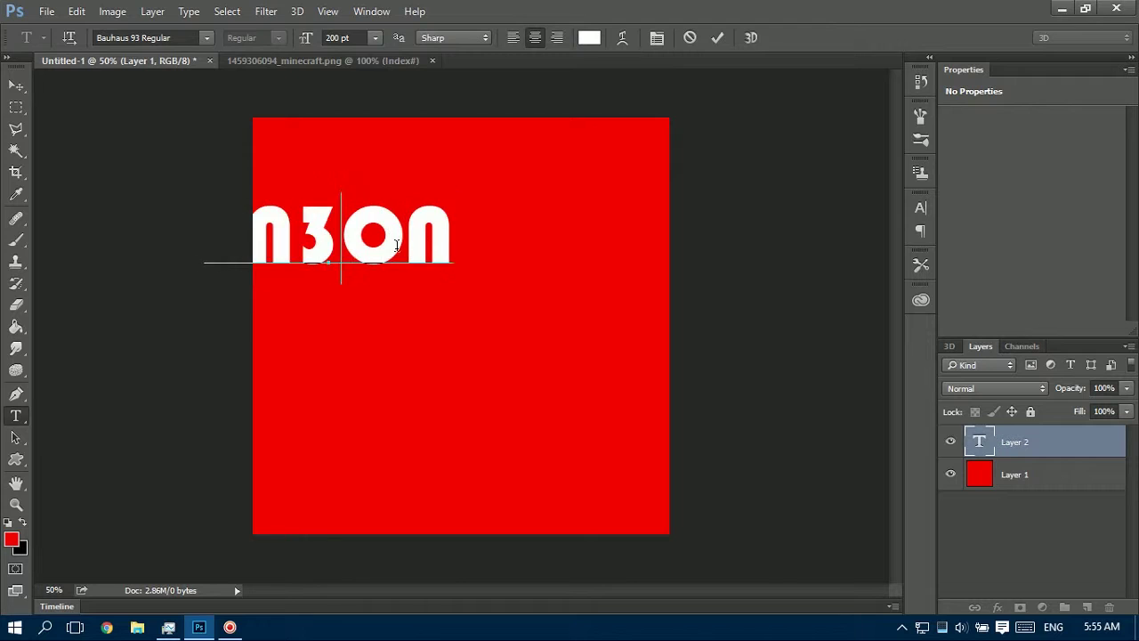
pyautogui.moveTo(380, 233); pyautogui.dragTo(506, 200)
pyautogui.press('t')
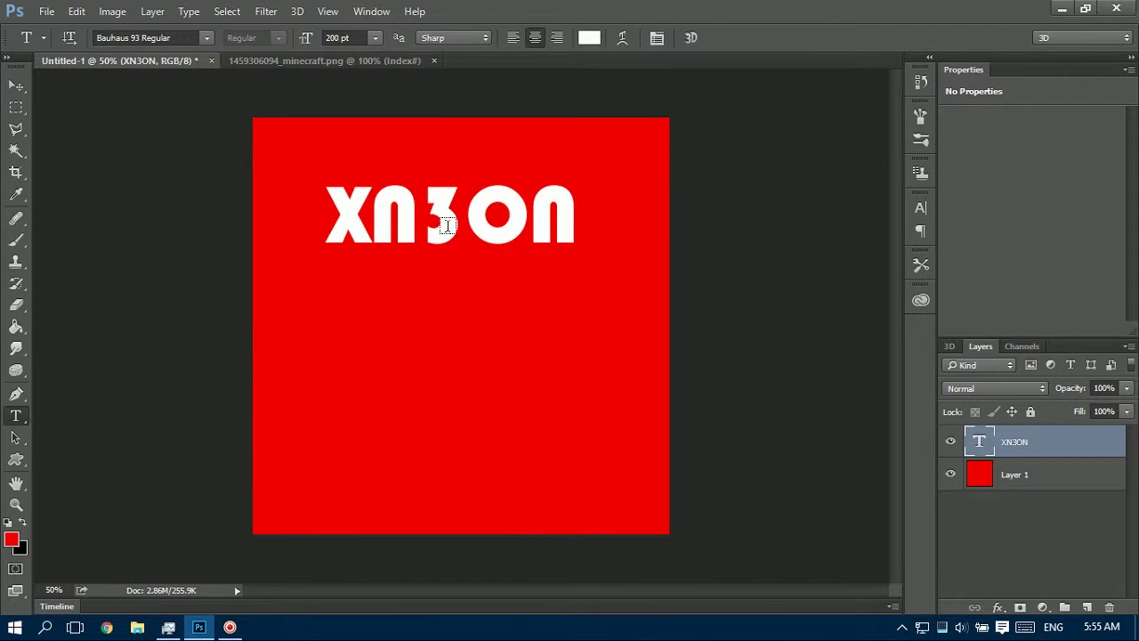
# Step: Set the title font to Minecrafter Regular, commit it, and centre it horizontally
pyautogui.doubleClick(445, 224)
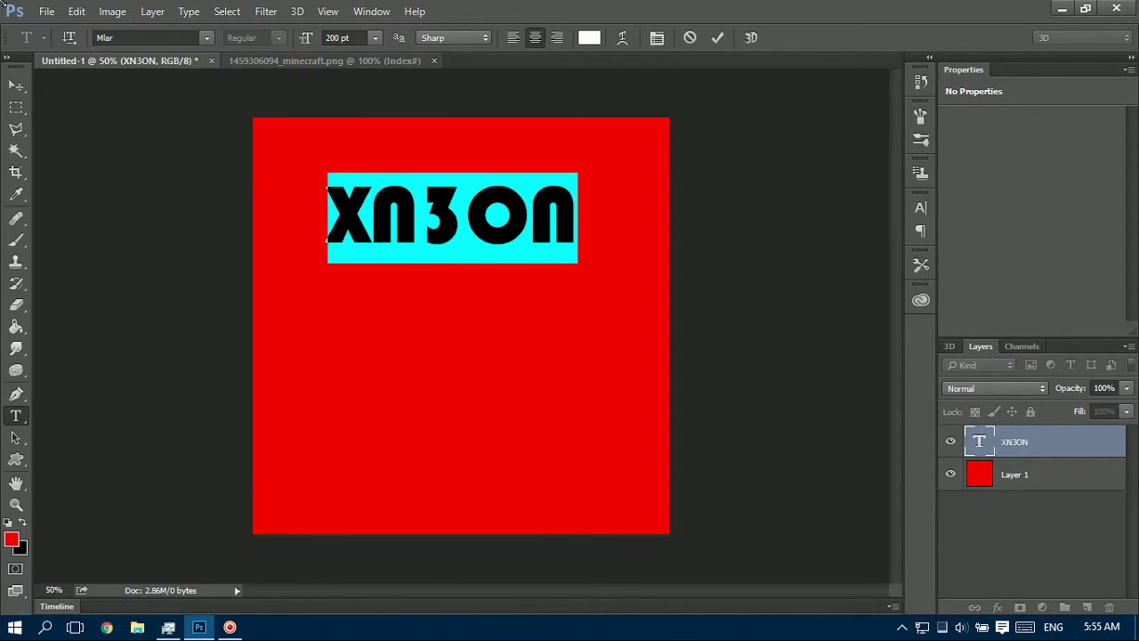
pyautogui.write('inecraft')
pyautogui.press('Delete')
pyautogui.press('Delete')
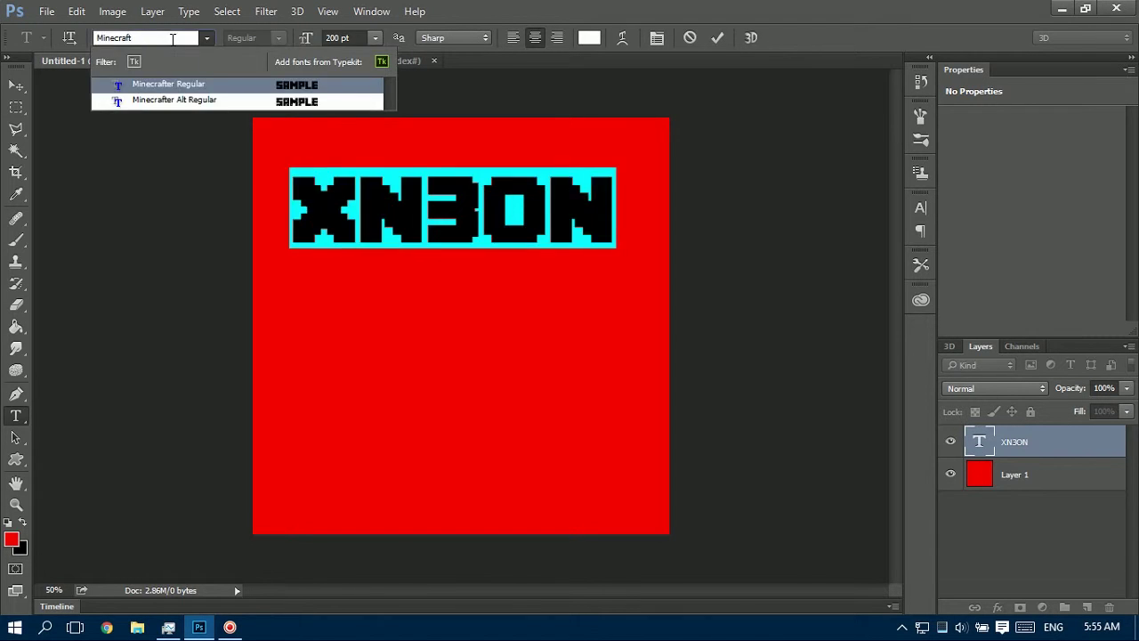
pyautogui.click(169, 79)
pyautogui.write('inecraft')
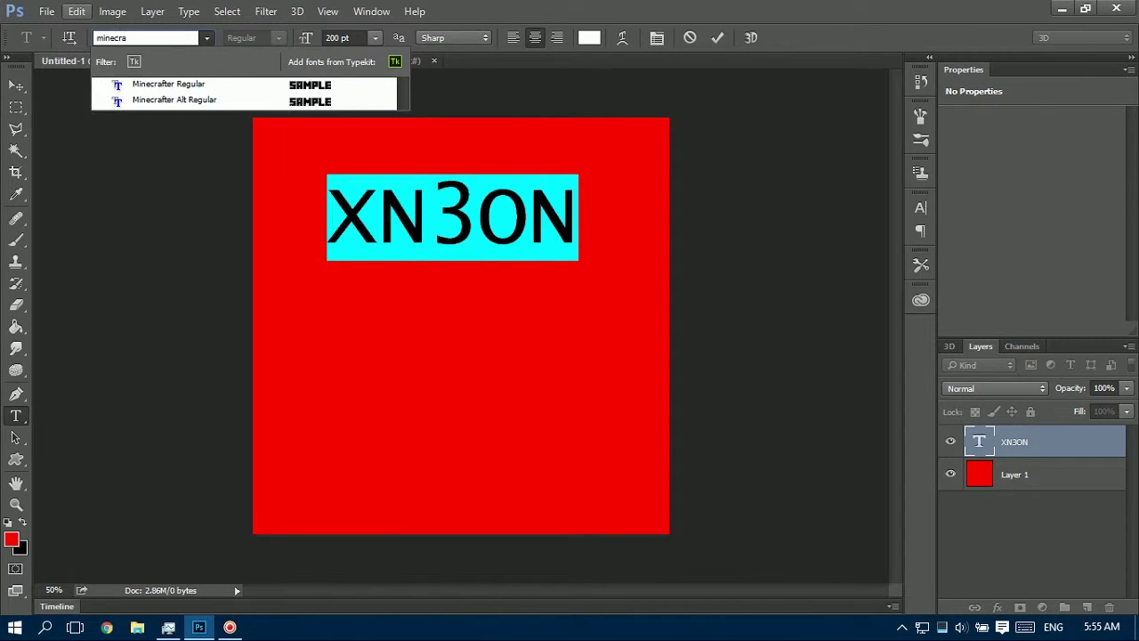
pyautogui.press('Return')
pyautogui.hotkey('ctrl', 'Return')
pyautogui.click(16, 85)
pyautogui.moveTo(597, 187); pyautogui.dragTo(605, 187)
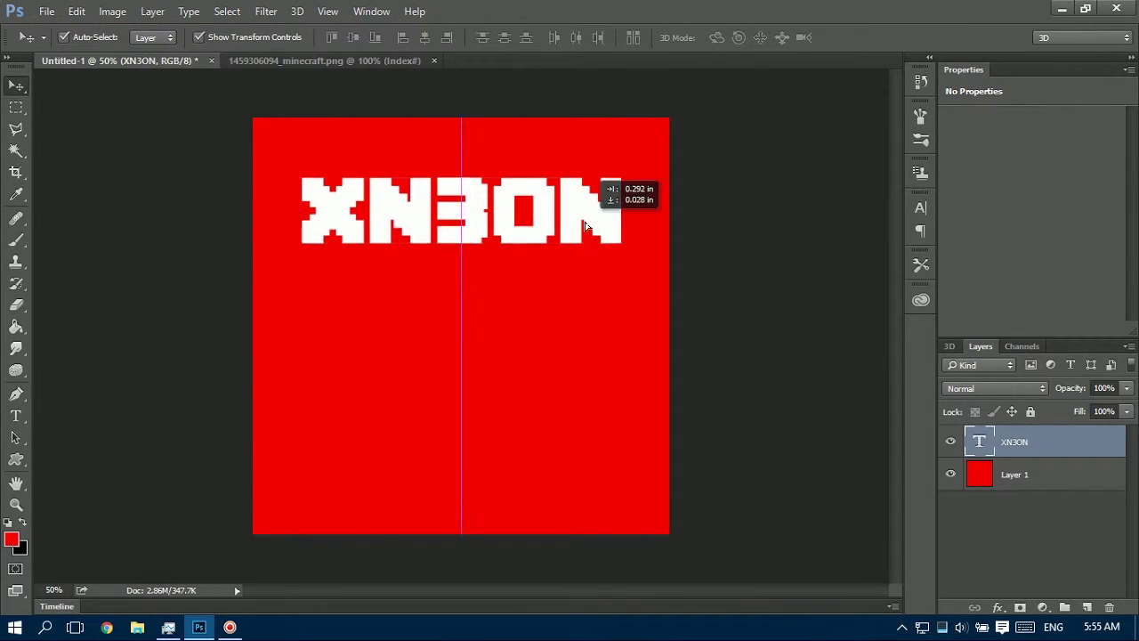
# Step: Paste the grass block icon enlarged below the title, then select the red background layer
pyautogui.hotkey('ctrl', 'Tab')
pyautogui.hotkey('ctrl', 'c')
pyautogui.hotkey('ctrl', 'Tab')
pyautogui.hotkey('ctrl', 'v')
pyautogui.hotkey('ctrl', 't')
pyautogui.moveTo(480, 345)
pyautogui.mouseDown()
pyautogui.moveTo(537, 402)
pyautogui.moveTo(512, 463)
pyautogui.mouseUp()
pyautogui.press('Return')
pyautogui.click(1014, 474)
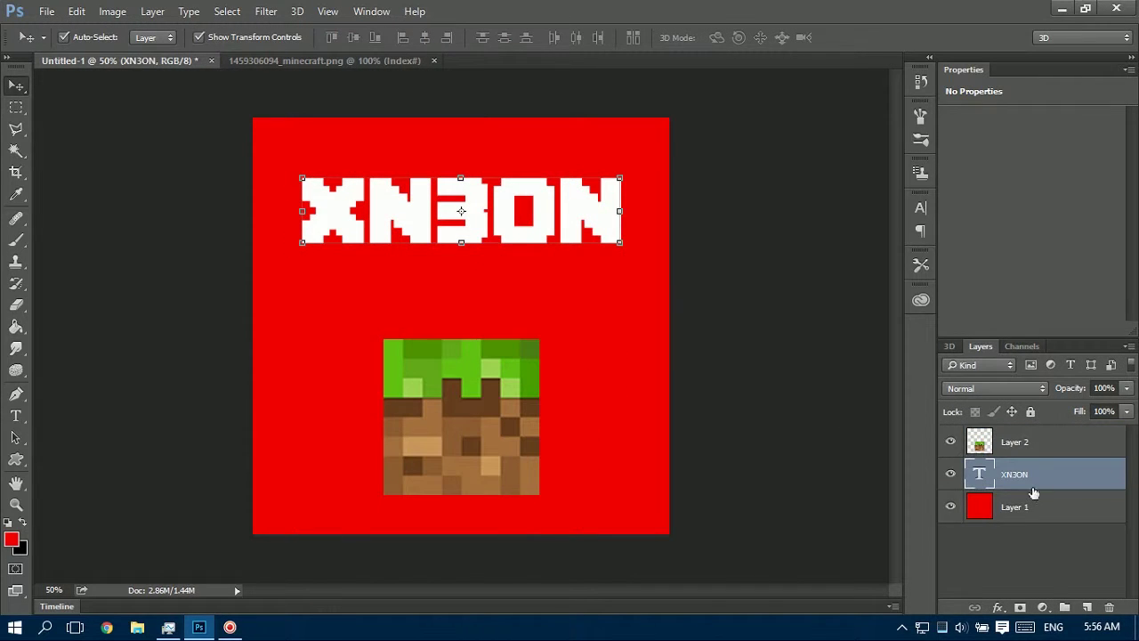
pyautogui.click(1015, 506)
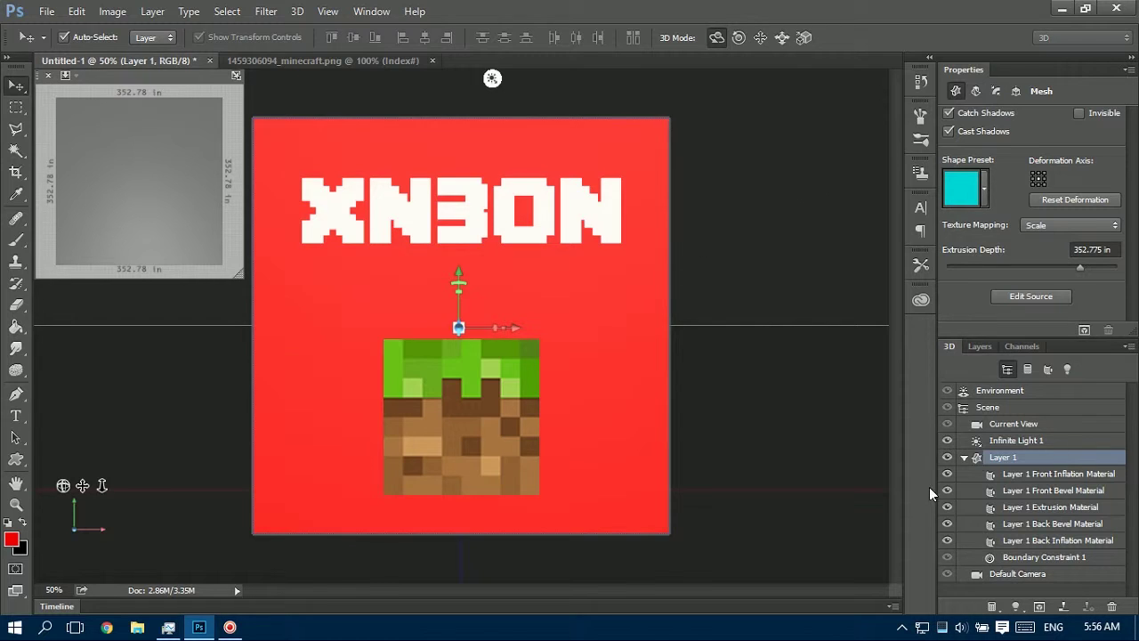
# Step: Nudge the red 3D layer along Y, make XN3ON a 3D object, and view from Top
pyautogui.click(1010, 439)
pyautogui.click(459, 285)
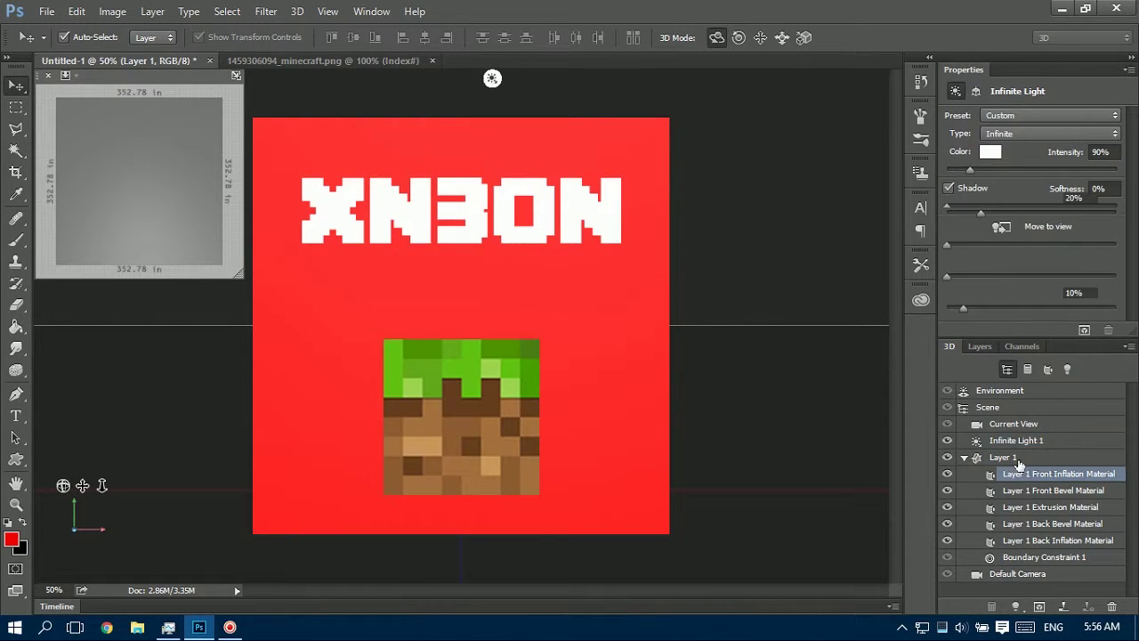
pyautogui.moveTo(458, 281)
pyautogui.mouseDown()
pyautogui.moveTo(459, 258)
pyautogui.moveTo(459, 268)
pyautogui.mouseUp()
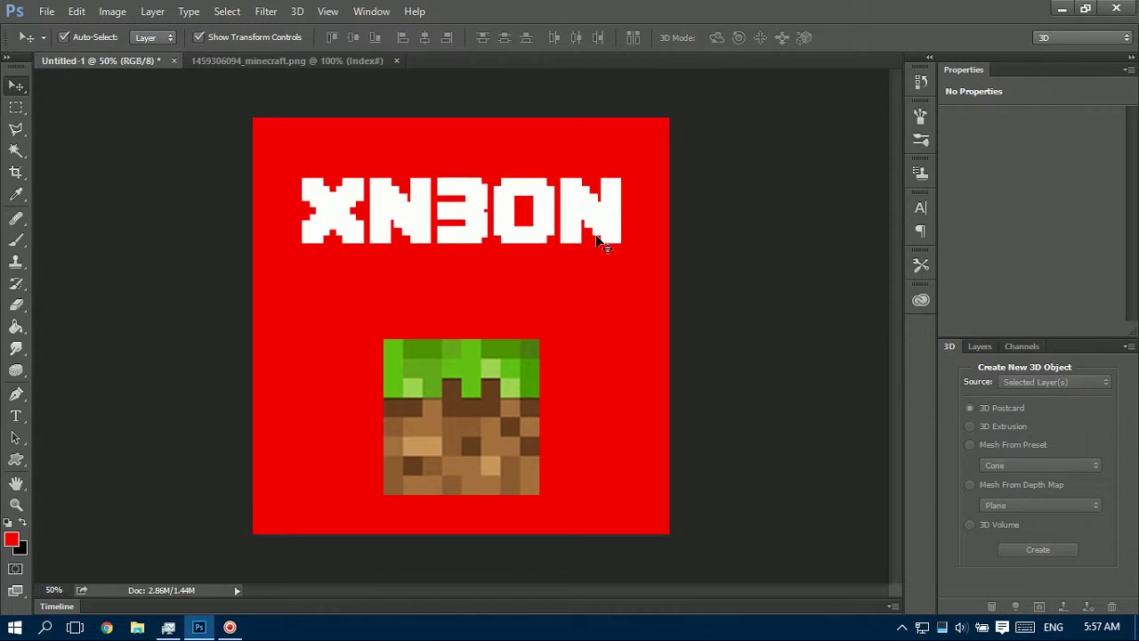
pyautogui.click(599, 234)
pyautogui.click(1061, 549)
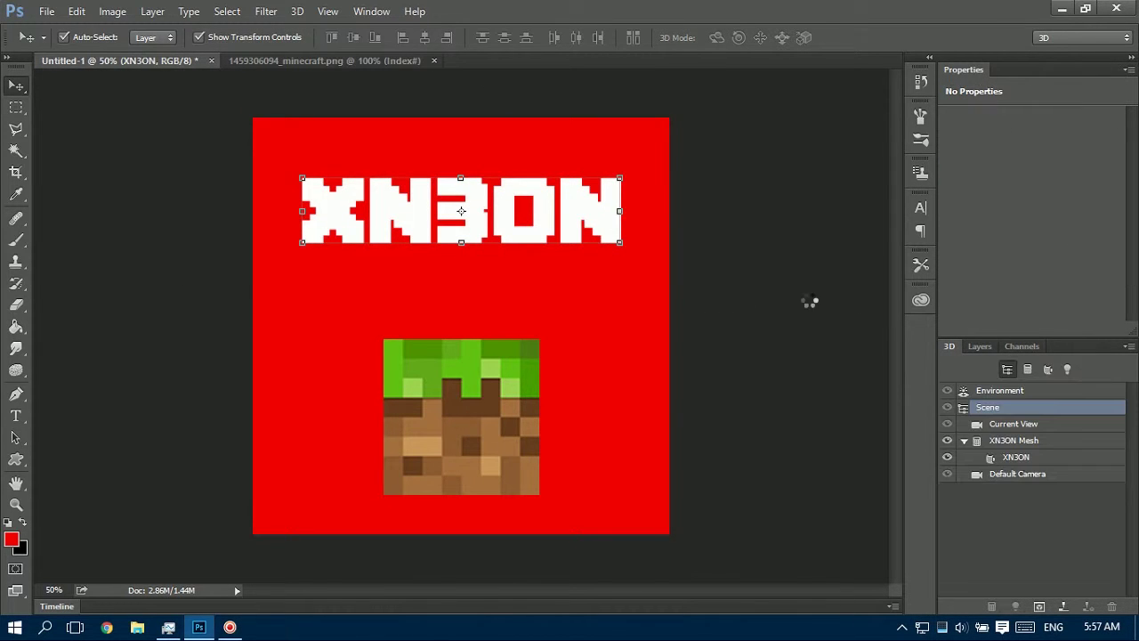
pyautogui.click(1022, 457)
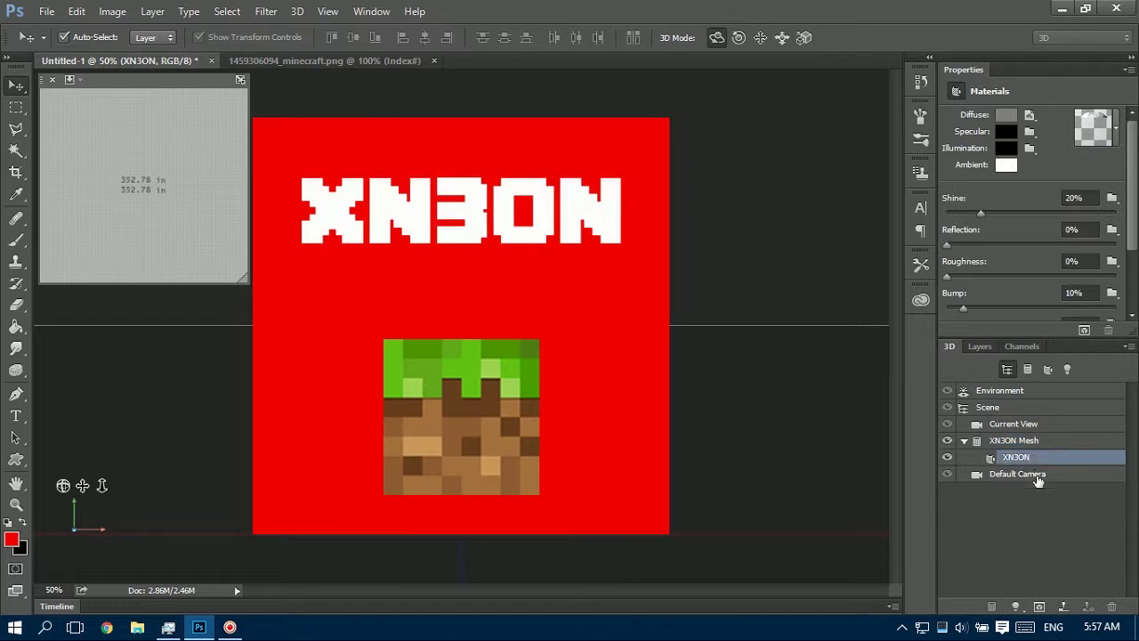
pyautogui.click(1013, 423)
pyautogui.click(1045, 115)
pyautogui.click(1015, 159)
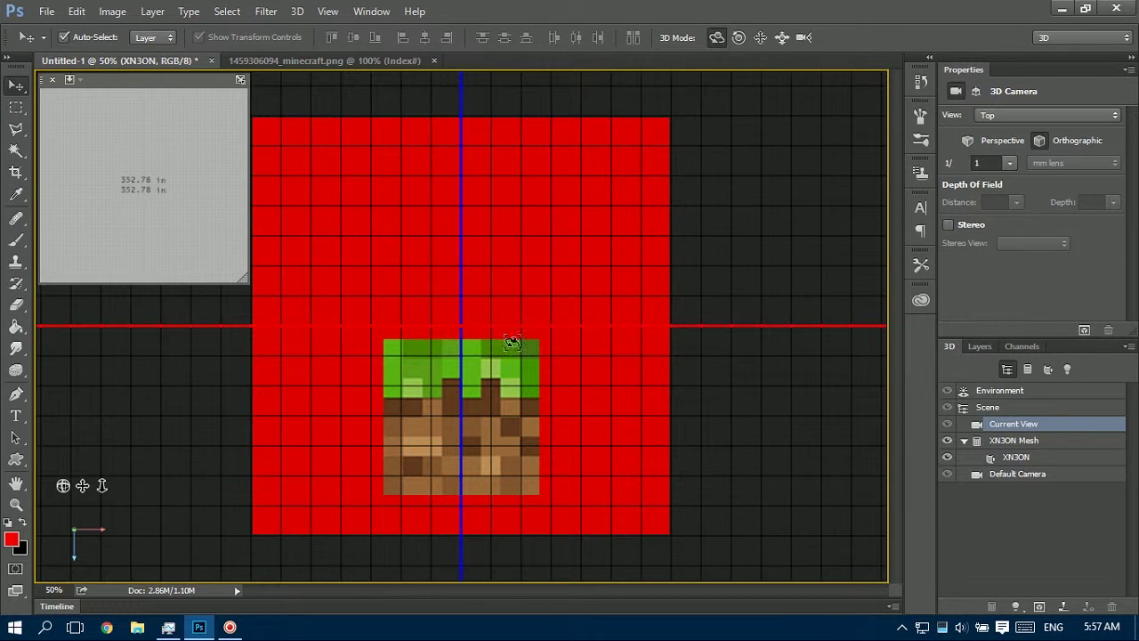
pyautogui.click(1039, 458)
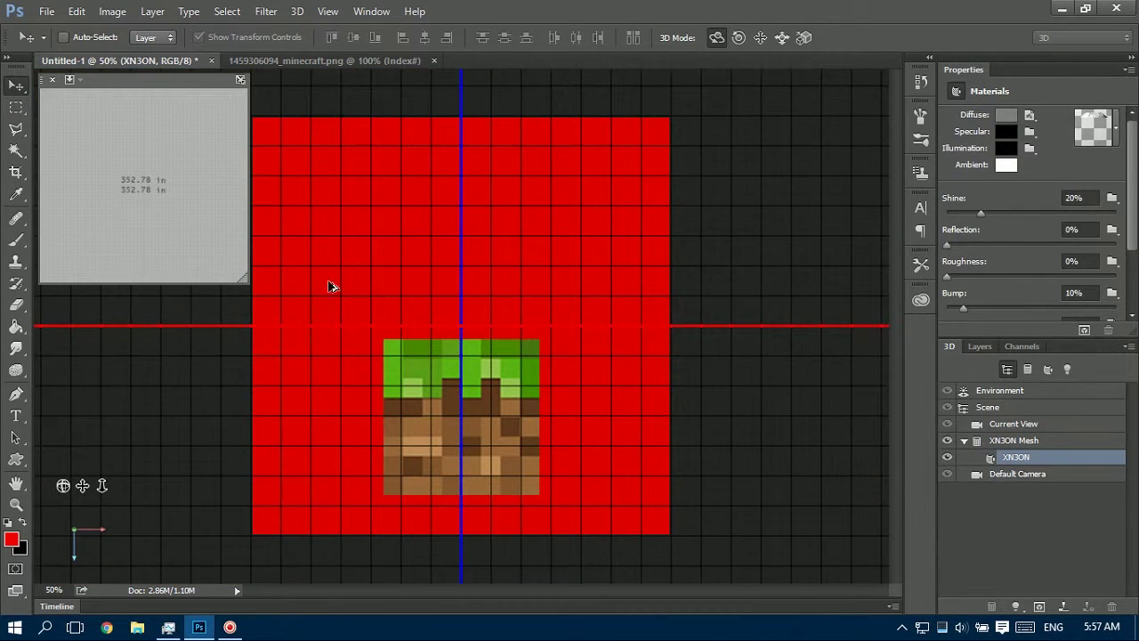
# Step: Switch to the Photography workspace, then back to the 3D workspace
pyautogui.click(371, 11)
pyautogui.click(623, 95)
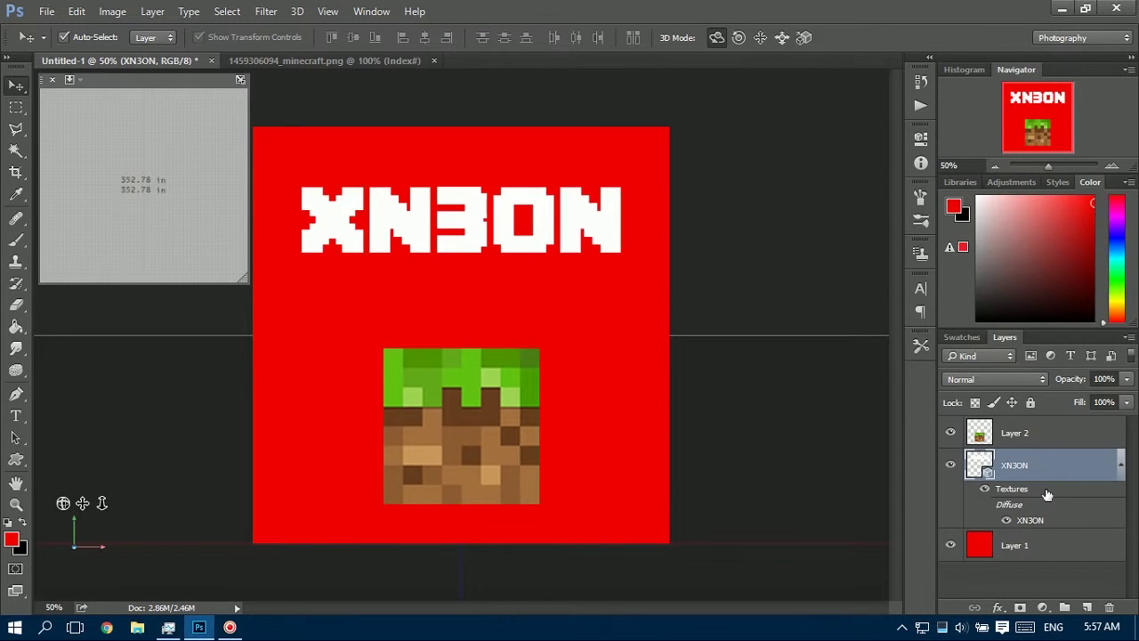
pyautogui.rightClick(1057, 467)
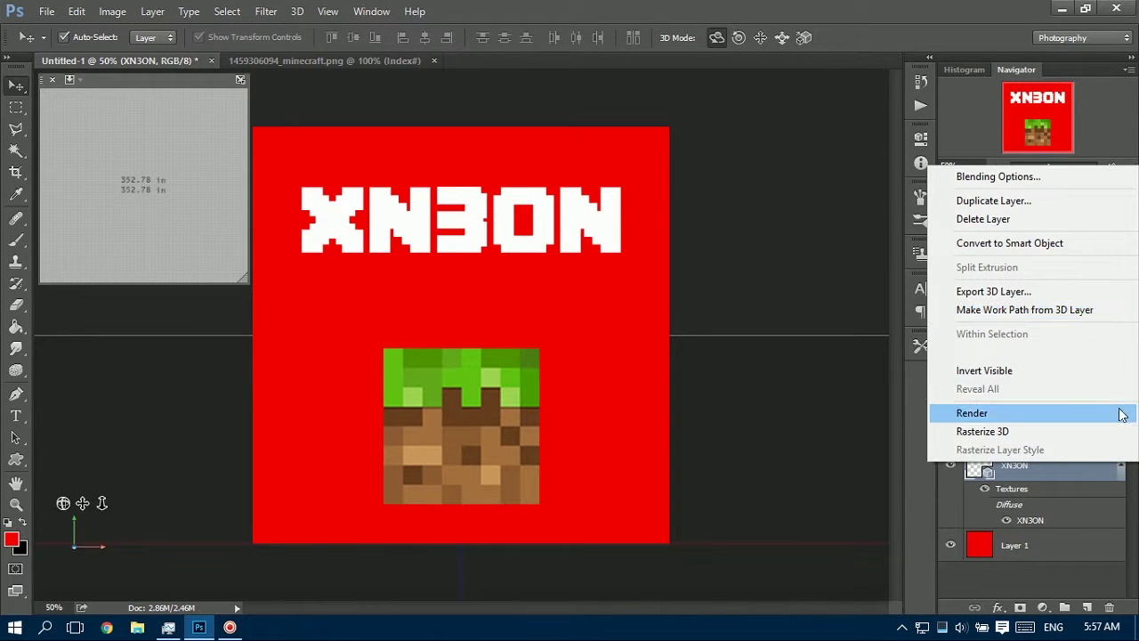
pyautogui.click(371, 10)
pyautogui.click(612, 48)
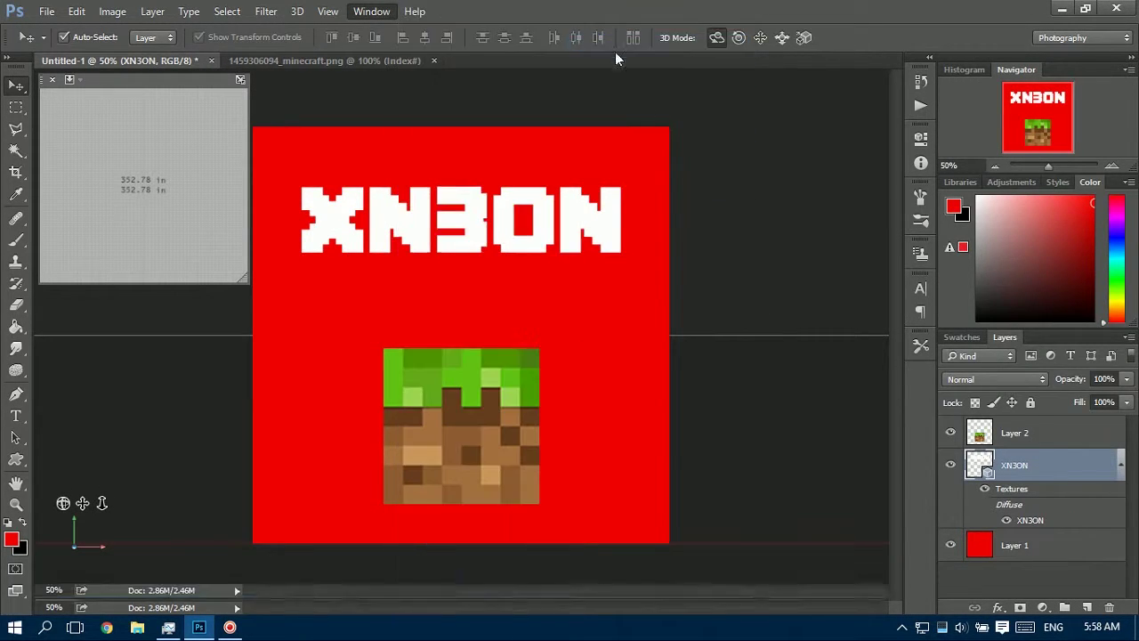
# Step: Set the camera to Top view again, zoom in, move the XN3ON mesh, and start a new document
pyautogui.click(1028, 440)
pyautogui.click(1037, 425)
pyautogui.click(1055, 115)
pyautogui.click(1050, 169)
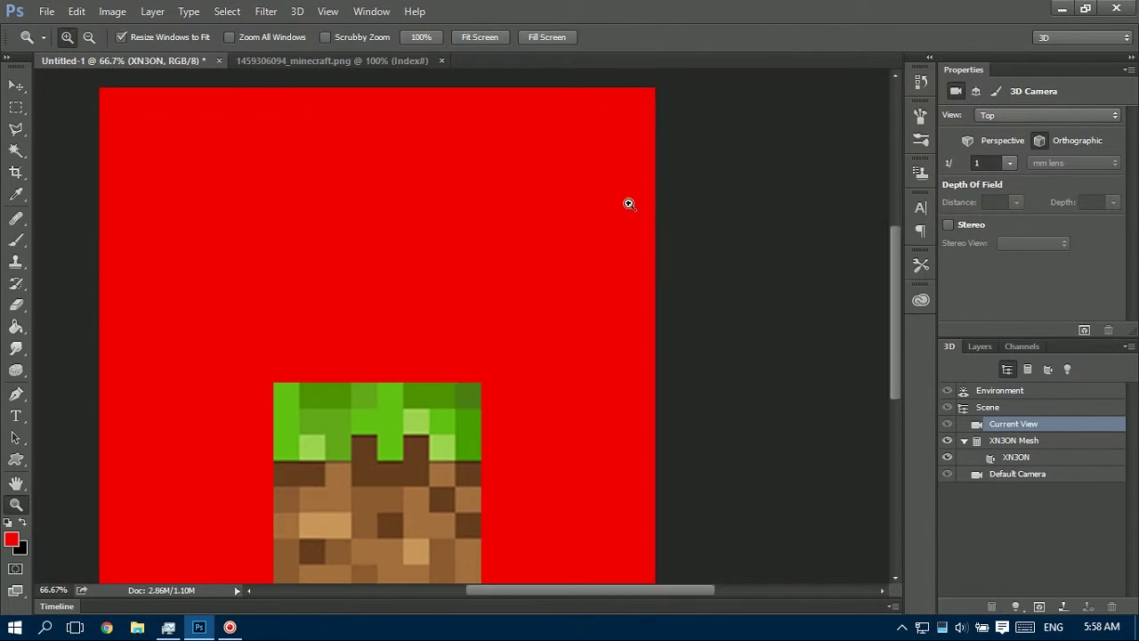
pyautogui.moveTo(635, 201); pyautogui.dragTo(139, 536)
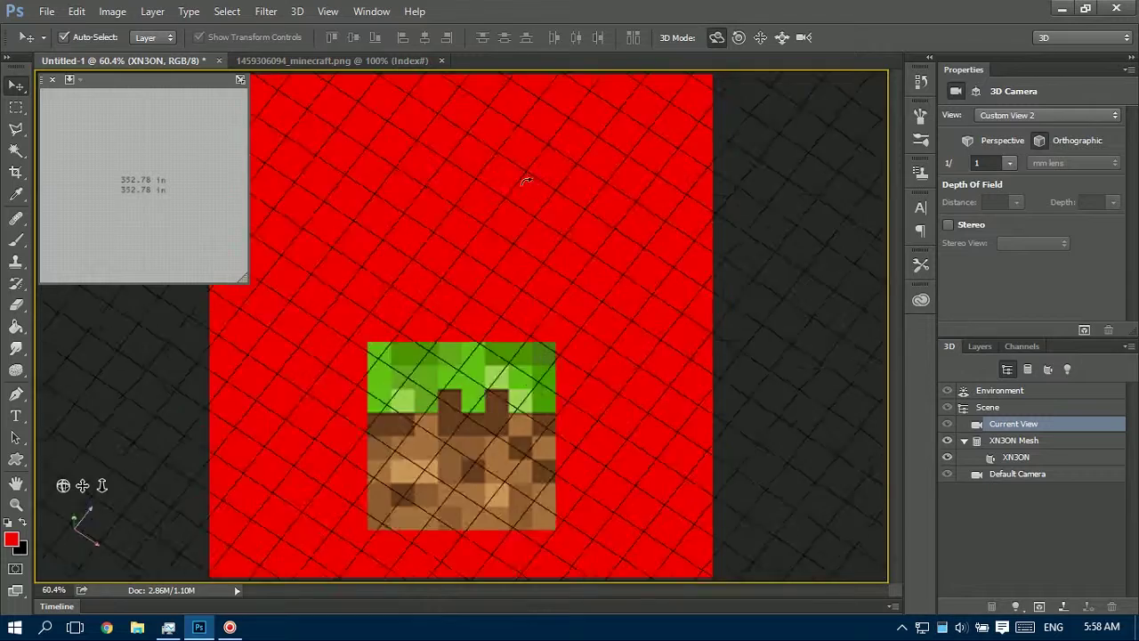
pyautogui.click(430, 279)
pyautogui.moveTo(429, 278); pyautogui.dragTo(603, 275)
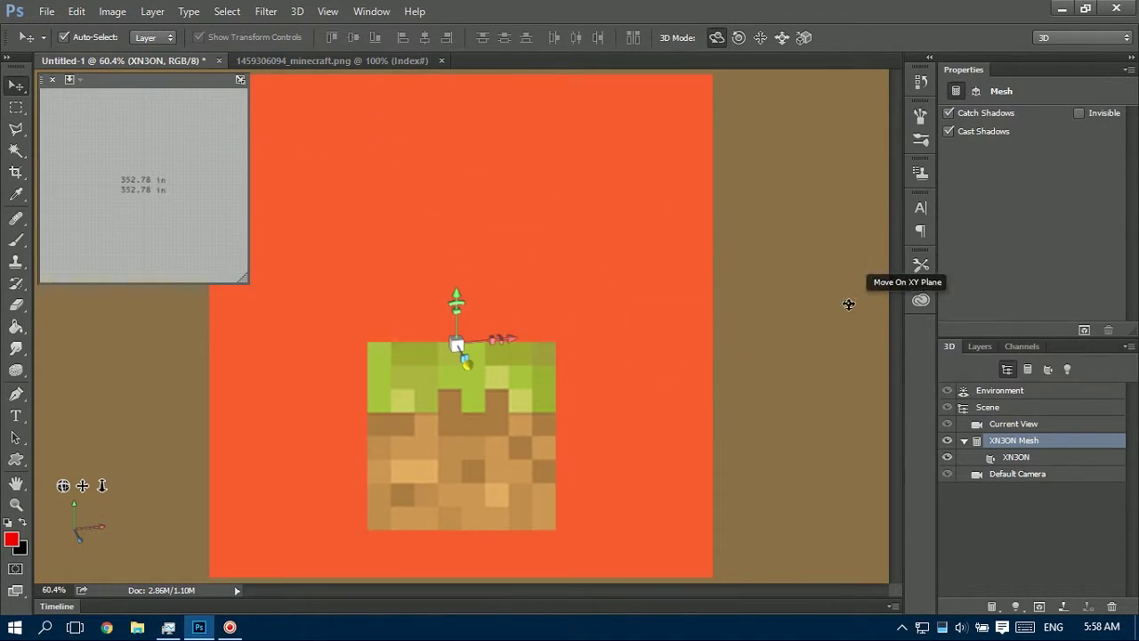
pyautogui.hotkey('ctrl', 'n')
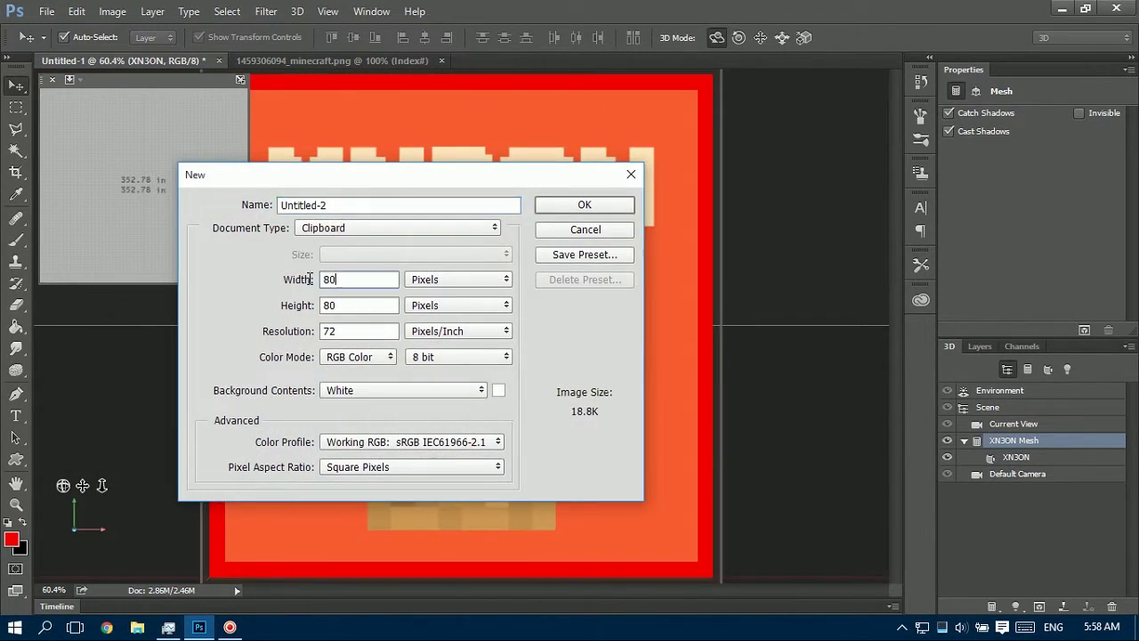
# Step: Create a 500×500 document and add white XN3ON text
pyautogui.write('500')
pyautogui.press('Return')
pyautogui.click(16, 416)
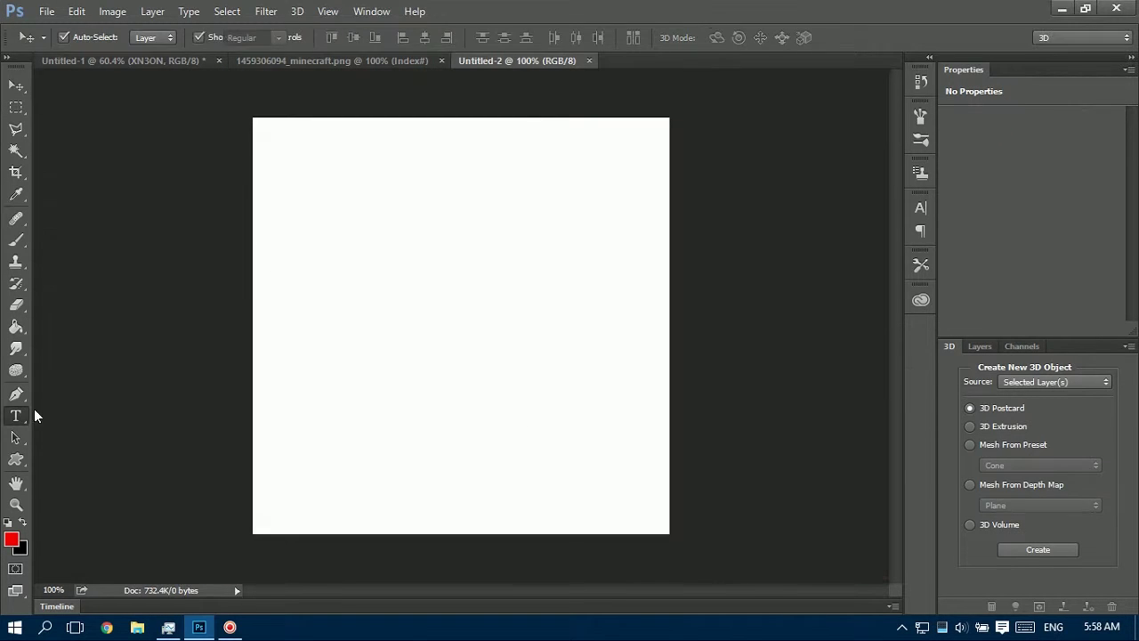
pyautogui.hotkey('ctrl', 'a')
pyautogui.click(589, 37)
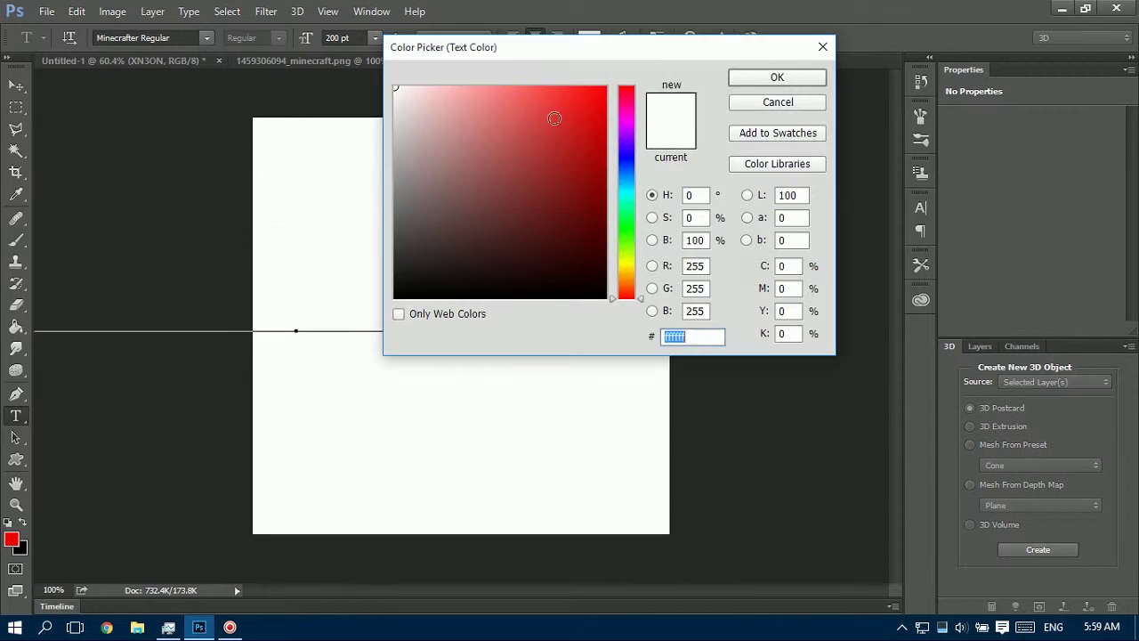
pyautogui.click(760, 74)
pyautogui.click(16, 86)
# Step: Switch to the Painting workspace and delete the white background layer
pyautogui.click(371, 10)
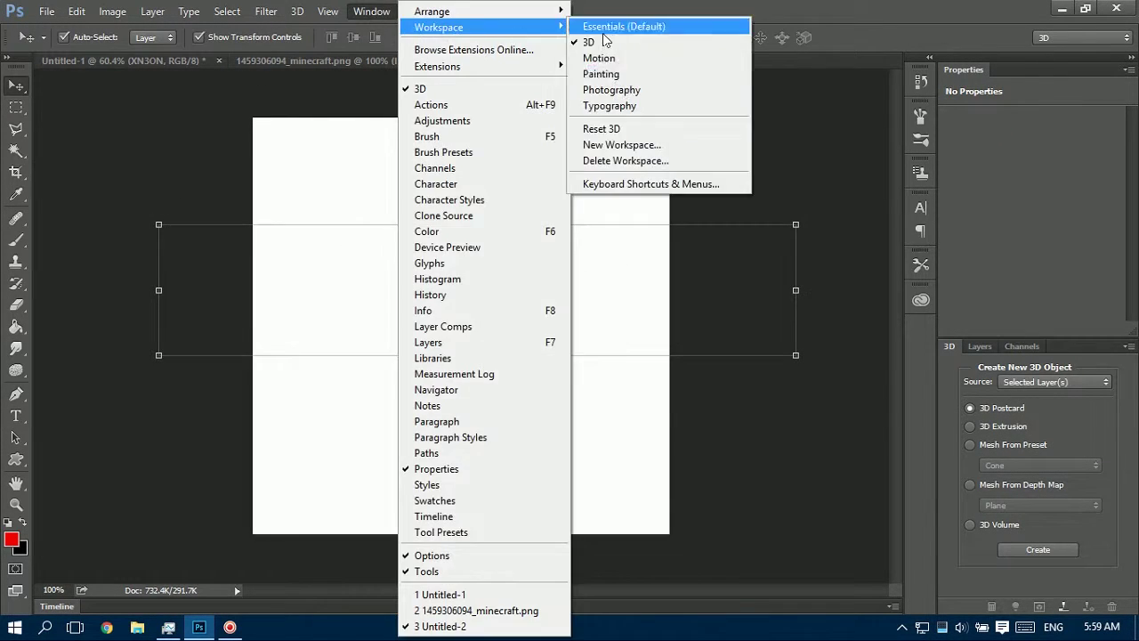
pyautogui.click(600, 89)
pyautogui.doubleClick(1059, 532)
pyautogui.click(690, 220)
pyautogui.press('Delete')
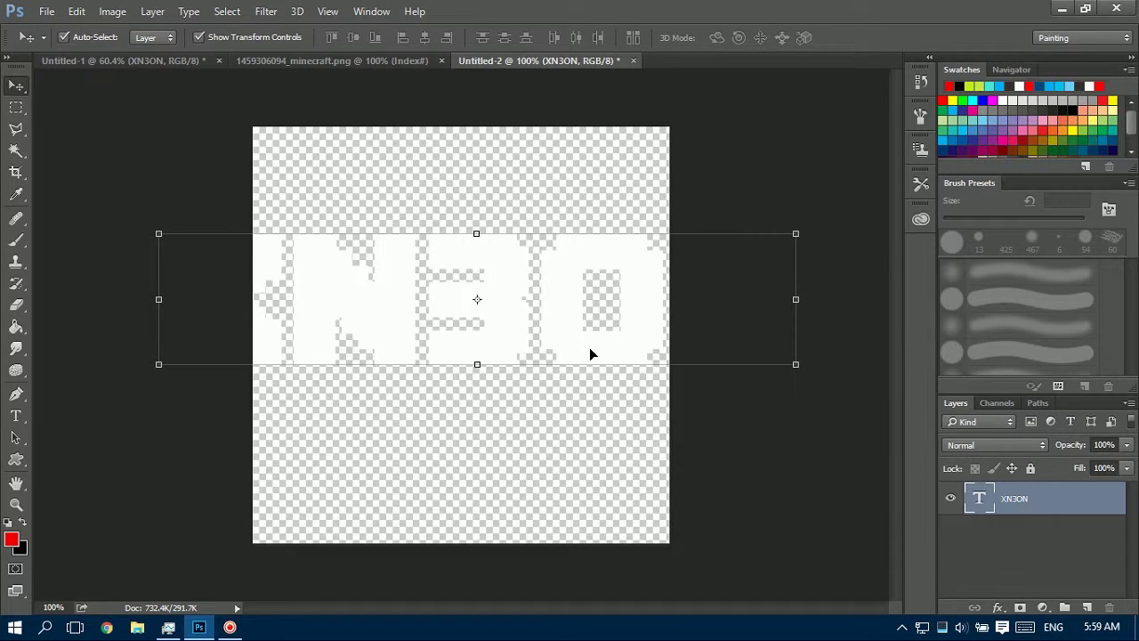
# Step: Set the XN3ON text size to 120 pt
pyautogui.click(17, 417)
pyautogui.click(347, 37)
pyautogui.write('20')
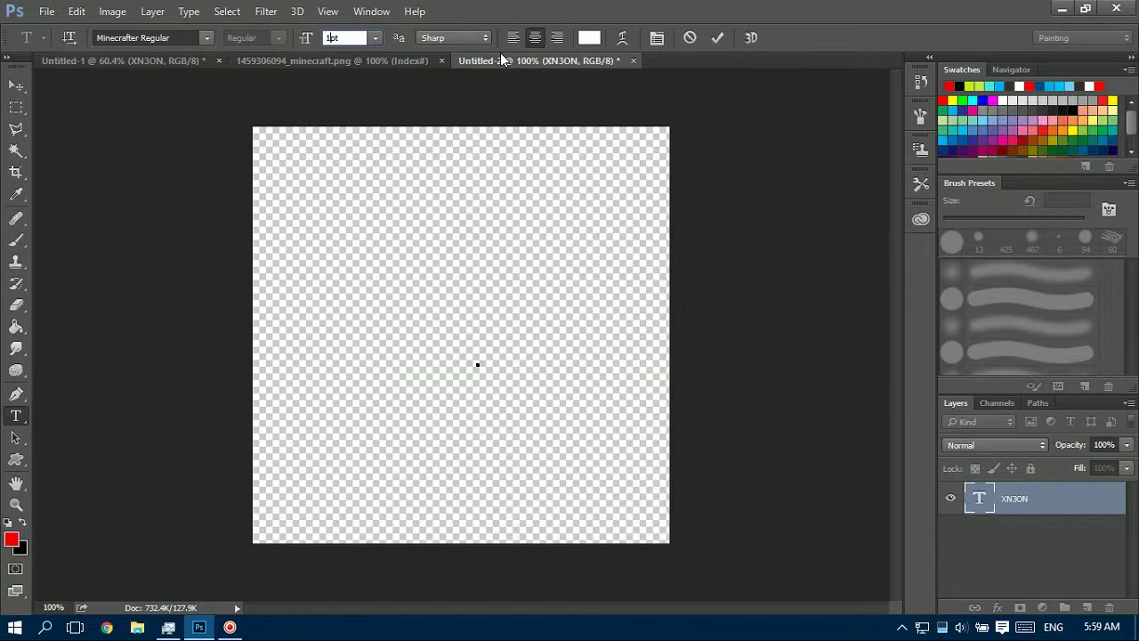
pyautogui.press('Return')
pyautogui.hotkey('ctrl', 'Return')
# Step: Fill a new layer with red and place it beneath the text
pyautogui.press('v')
pyautogui.click(1058, 550)
pyautogui.hotkey('ctrl', 'alt', 'shift', 'e')
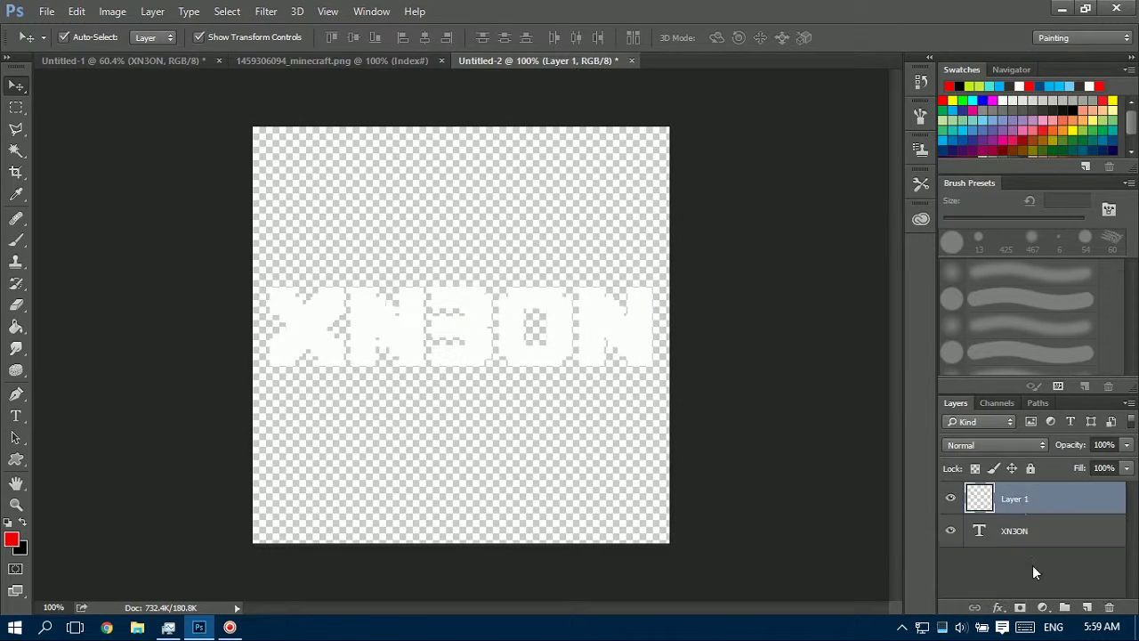
pyautogui.rightClick(1024, 516)
pyautogui.press('Escape')
pyautogui.hotkey('alt', 'BackSpace')
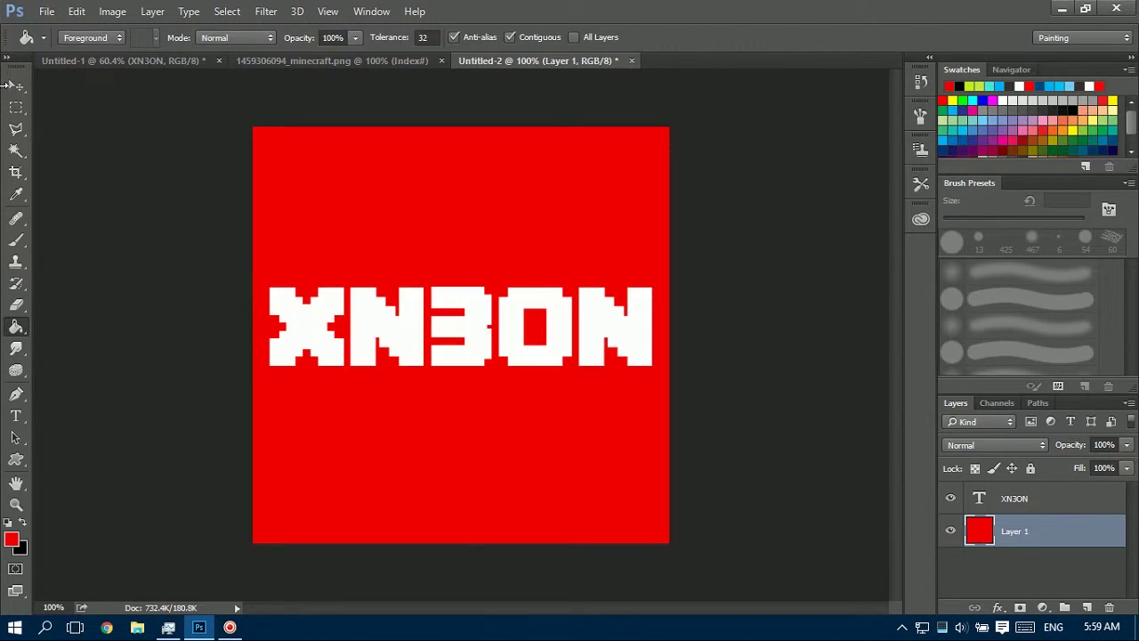
# Step: Turn the XN3ON text layer into a New 3D Extrusion
pyautogui.click(533, 329)
pyautogui.rightClick(606, 314)
pyautogui.rightClick(1014, 498)
pyautogui.click(1023, 247)
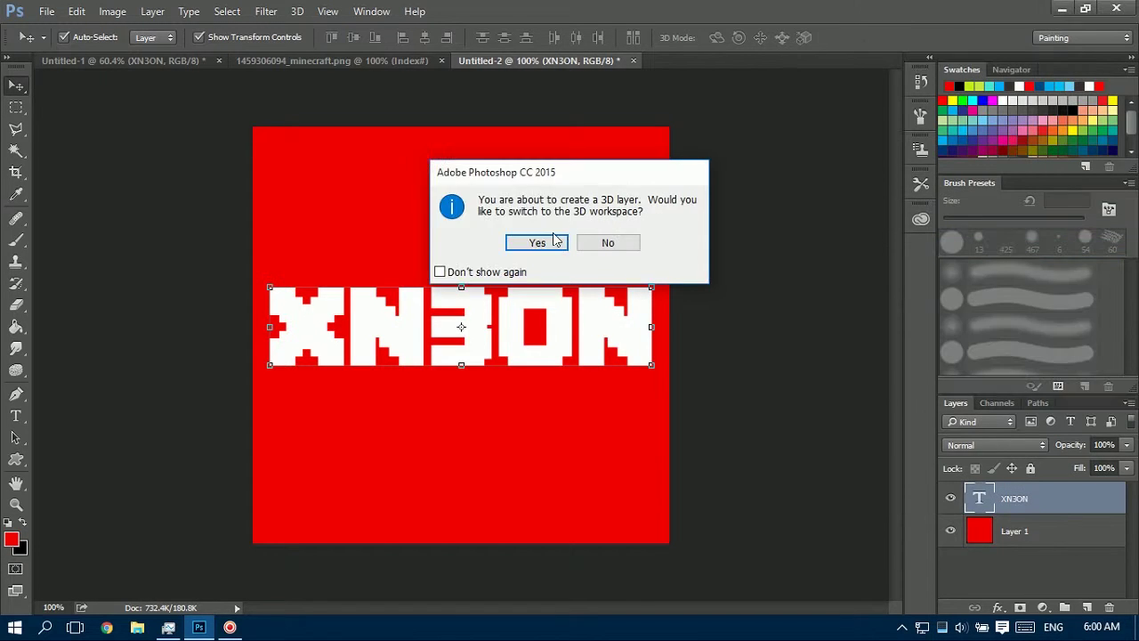
# Step: Accept the 3D workspace, set the camera to Top view, and adjust the lens to frame the text
pyautogui.click(540, 242)
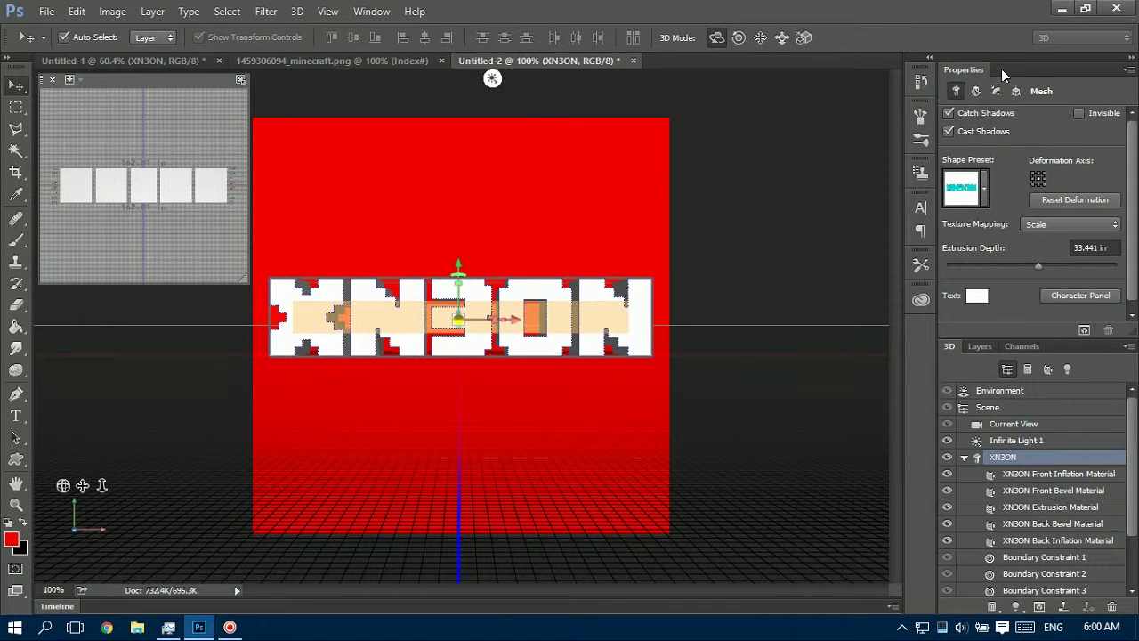
pyautogui.click(1015, 91)
pyautogui.click(955, 93)
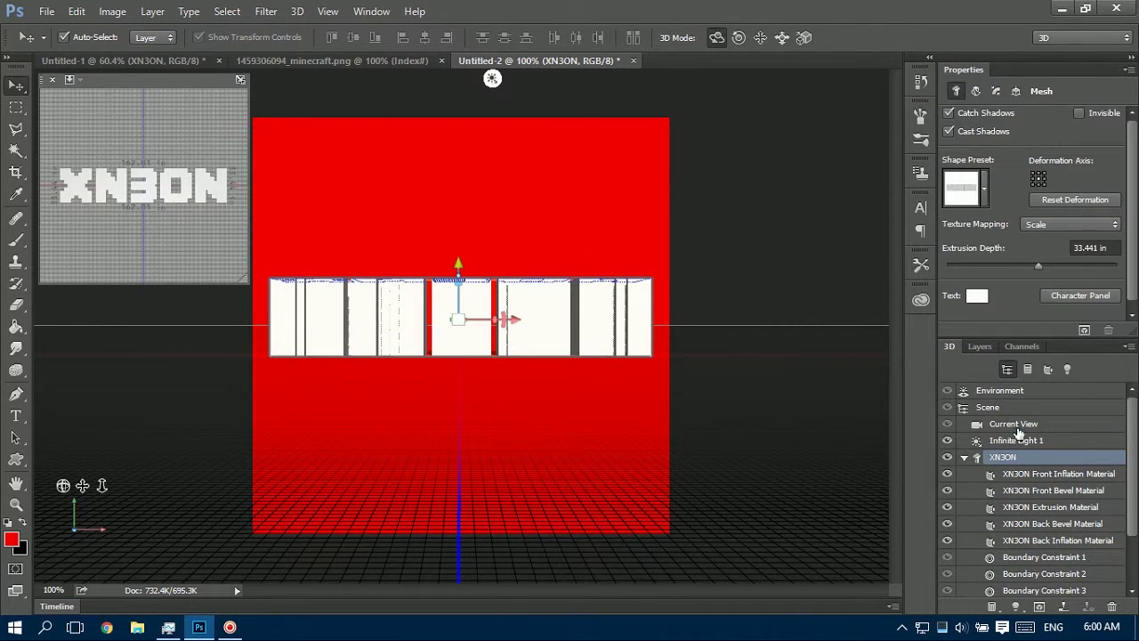
pyautogui.click(1013, 423)
pyautogui.click(1050, 115)
pyautogui.click(997, 160)
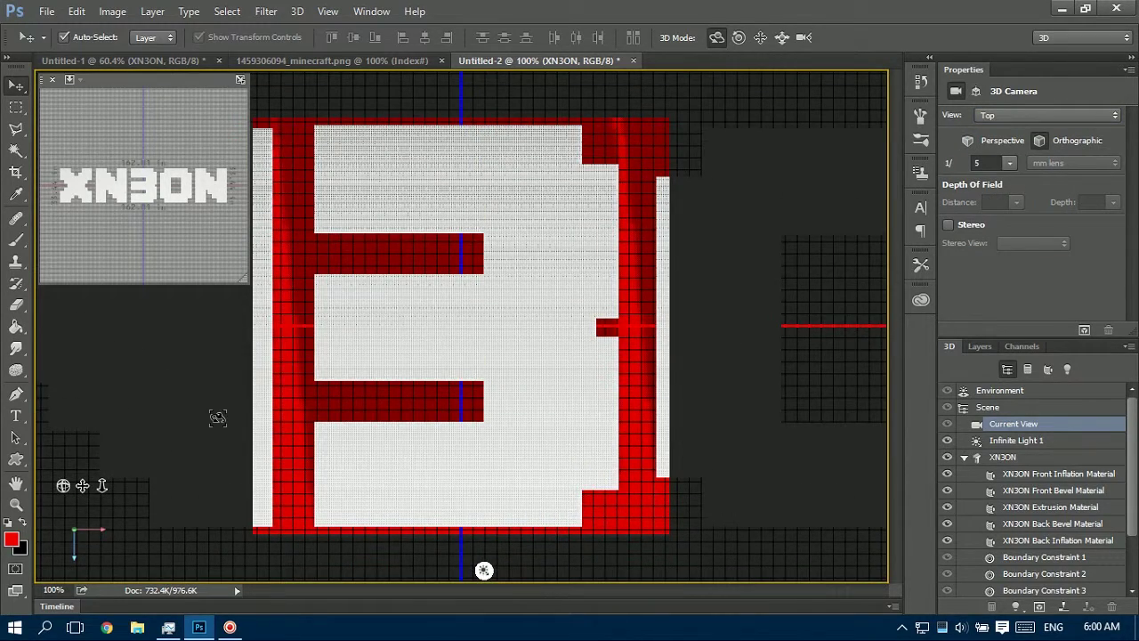
pyautogui.click(15, 419)
pyautogui.click(1009, 163)
pyautogui.moveTo(997, 181); pyautogui.dragTo(1032, 180)
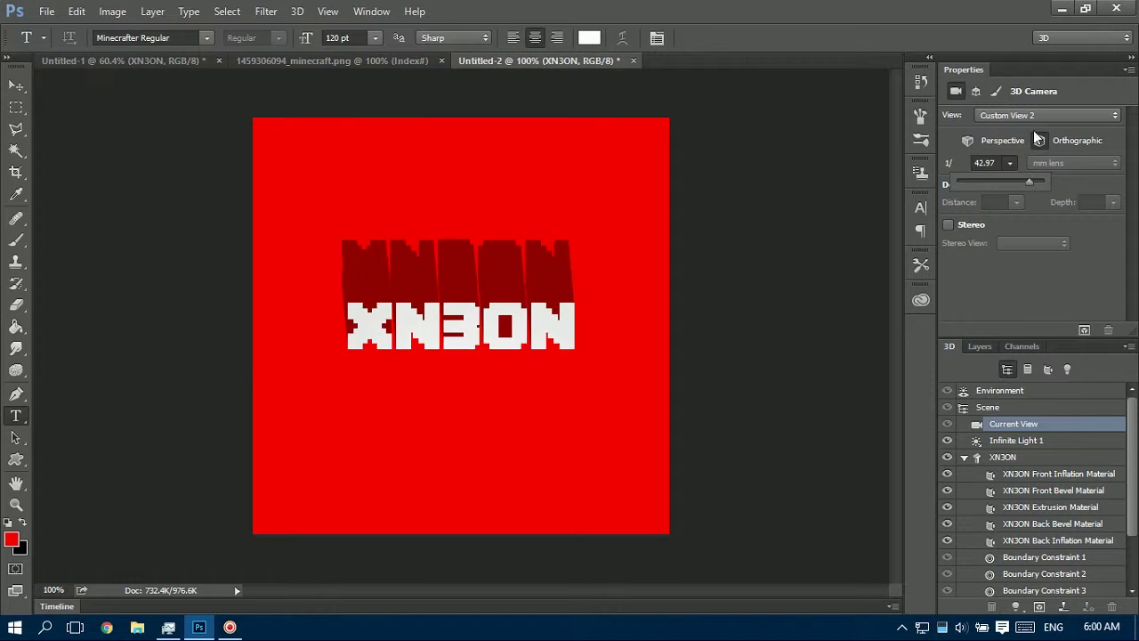
pyautogui.click(997, 93)
# Step: Angle the light so a long shadow falls down-right, then return to the Painting workspace
pyautogui.press('v')
pyautogui.click(458, 324)
pyautogui.moveTo(484, 571)
pyautogui.mouseDown()
pyautogui.moveTo(473, 453)
pyautogui.moveTo(343, 246)
pyautogui.moveTo(333, 183)
pyautogui.moveTo(350, 191)
pyautogui.moveTo(359, 170)
pyautogui.moveTo(333, 207)
pyautogui.moveTo(355, 273)
pyautogui.moveTo(419, 222)
pyautogui.moveTo(437, 190)
pyautogui.moveTo(396, 210)
pyautogui.mouseUp()
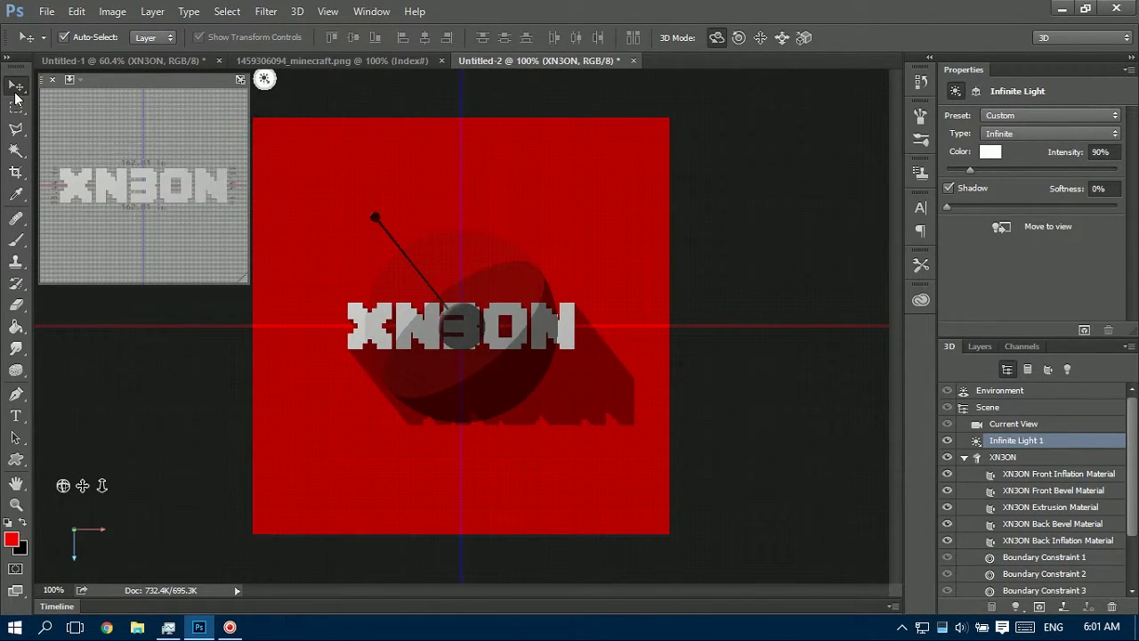
pyautogui.click(371, 11)
pyautogui.click(694, 74)
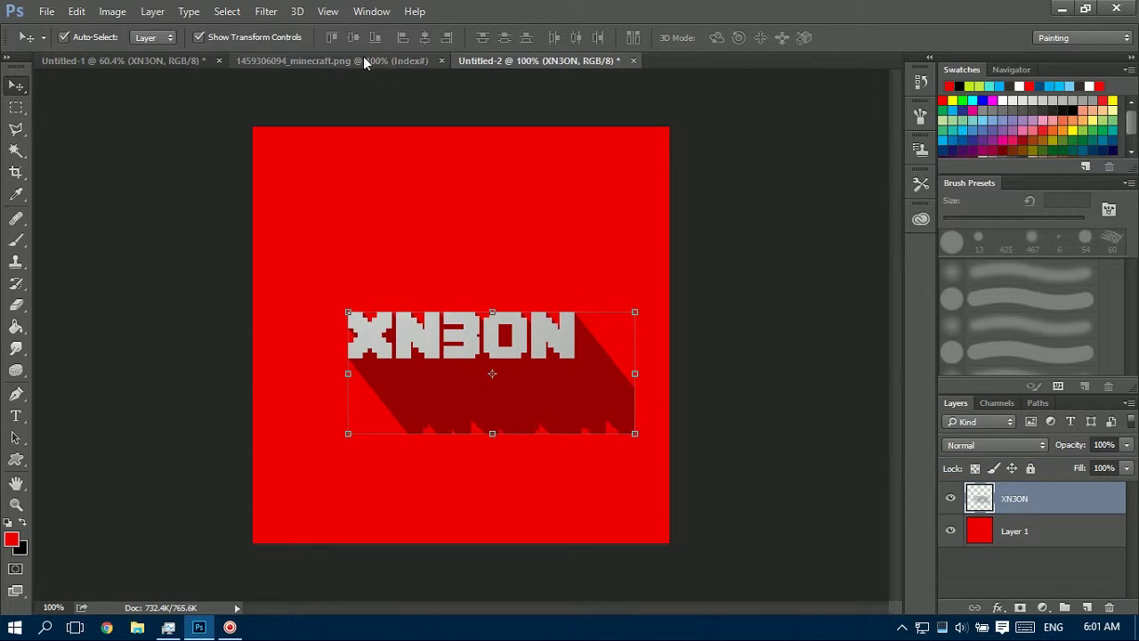
# Step: Drag the shadowed XN3ON into the poster, enlarge it low on the canvas, and move the grass block to the top
pyautogui.moveTo(363, 56); pyautogui.dragTo(525, 349)
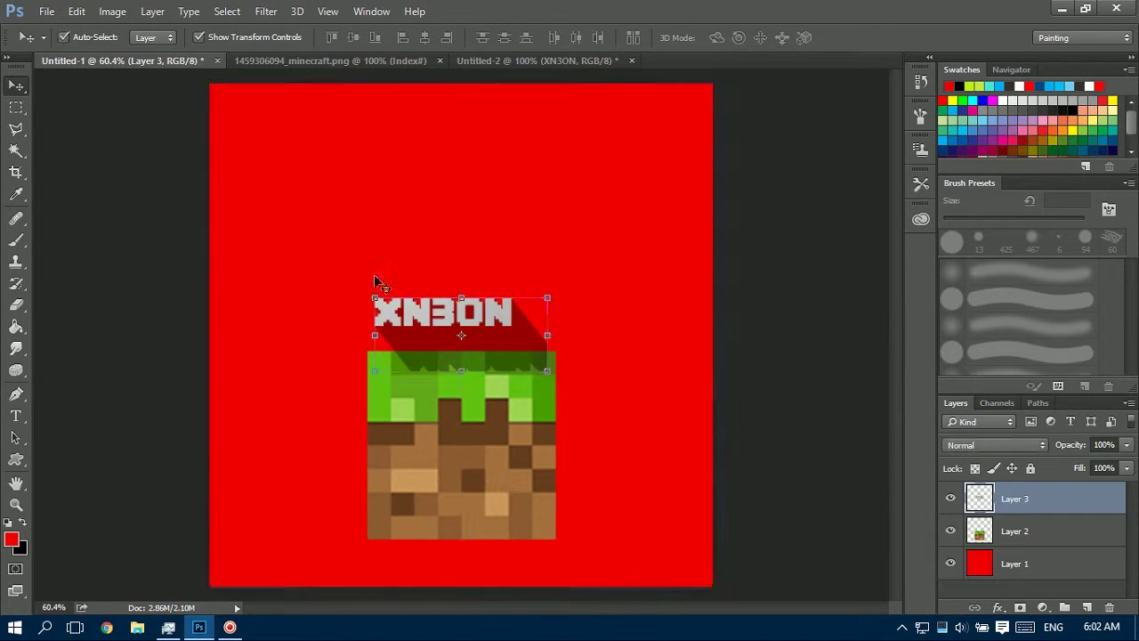
pyautogui.moveTo(383, 283); pyautogui.dragTo(646, 265)
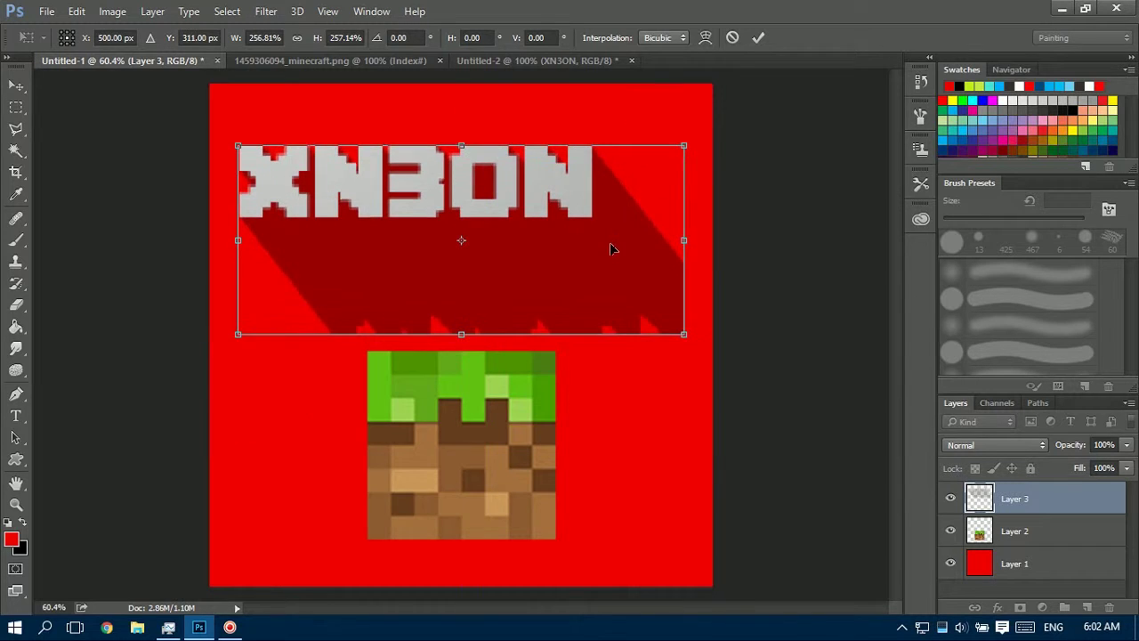
pyautogui.moveTo(683, 154)
pyautogui.mouseDown()
pyautogui.moveTo(732, 115)
pyautogui.moveTo(706, 396)
pyautogui.mouseUp()
pyautogui.press('Return')
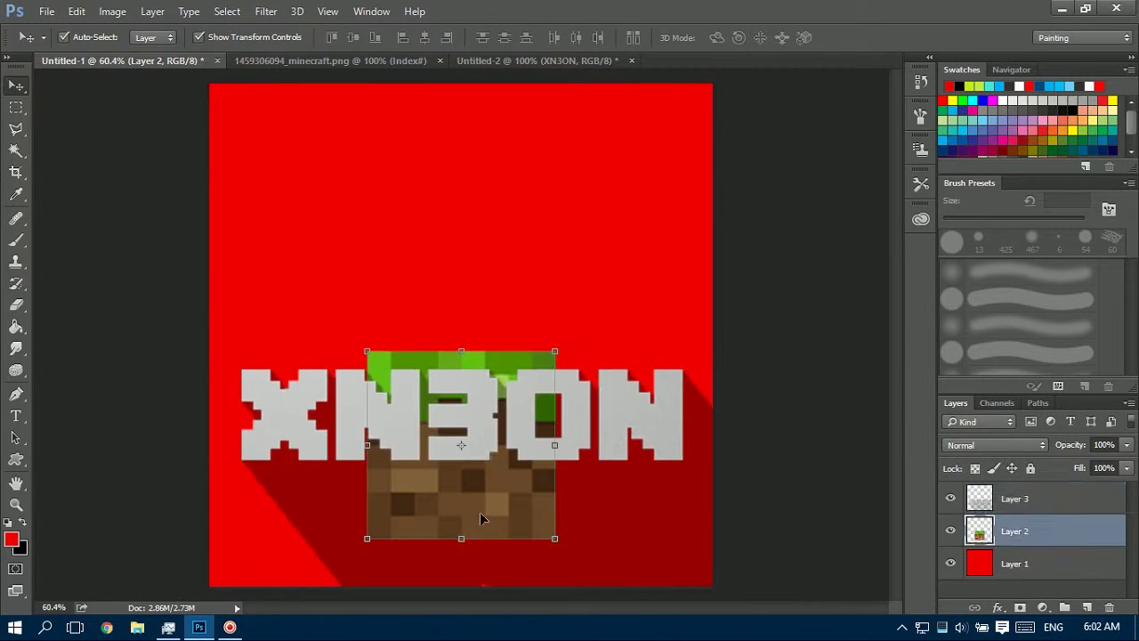
pyautogui.moveTo(462, 473); pyautogui.dragTo(457, 152)
pyautogui.moveTo(587, 396); pyautogui.dragTo(599, 386)
# Step: Enlarge XN3ON slightly and scale the grass block up by about a fifth
pyautogui.hotkey('ctrl', 't')
pyautogui.moveTo(808, 363)
pyautogui.mouseDown()
pyautogui.moveTo(807, 385)
pyautogui.moveTo(831, 376)
pyautogui.mouseUp()
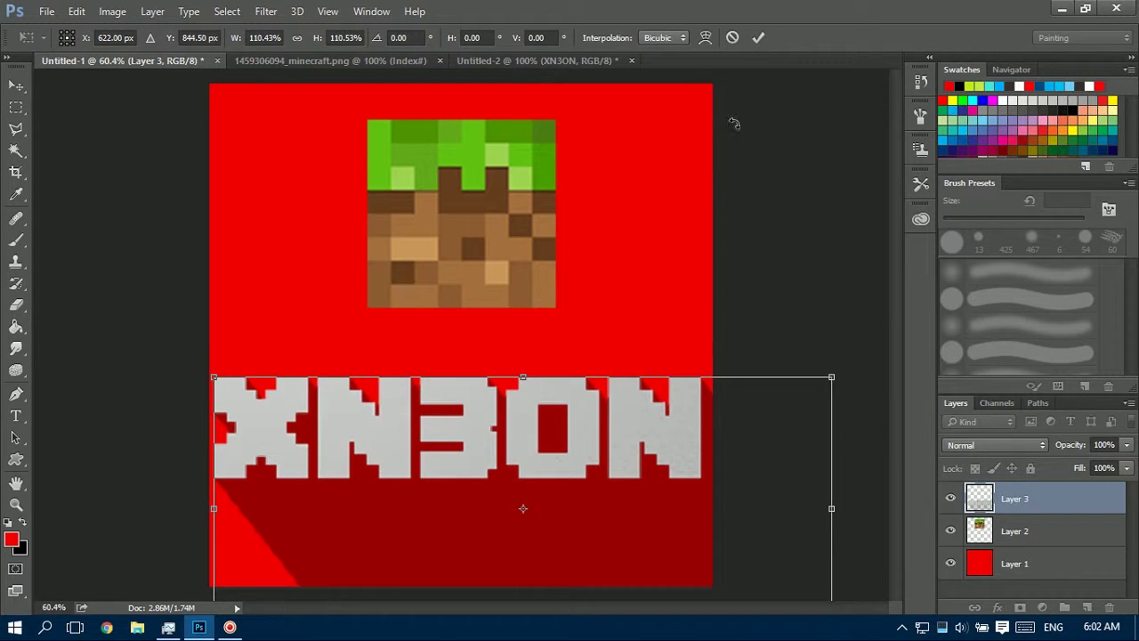
pyautogui.press('Return')
pyautogui.click(522, 199)
pyautogui.hotkey('ctrl', 't')
pyautogui.moveTo(556, 307)
pyautogui.mouseDown()
pyautogui.moveTo(590, 323)
pyautogui.moveTo(577, 334)
pyautogui.mouseUp()
pyautogui.press('Return')
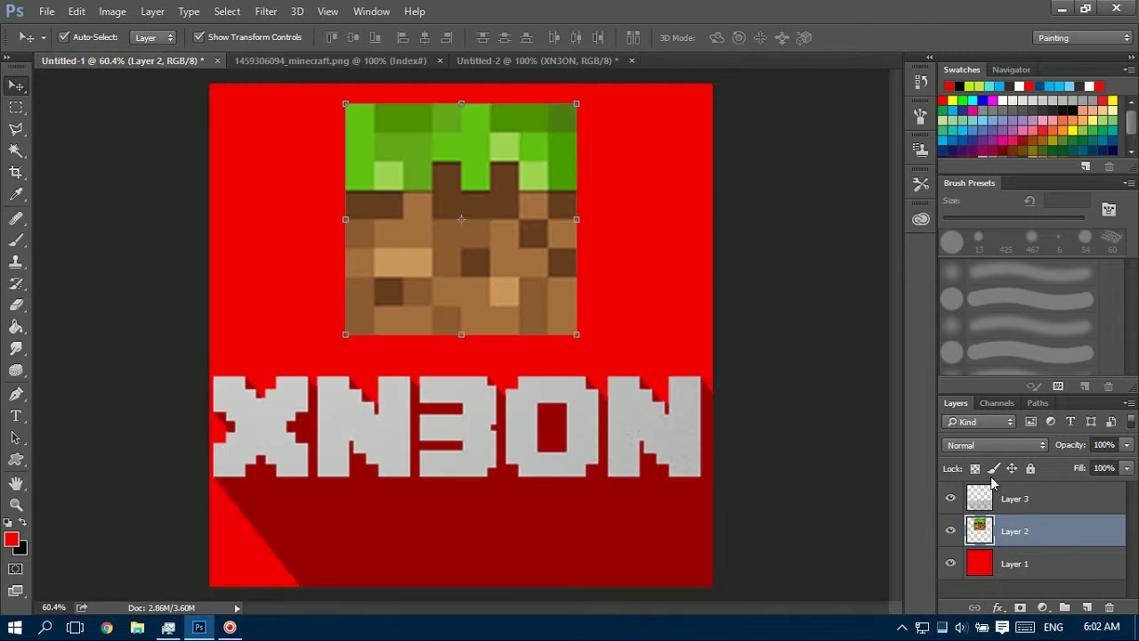
# Step: Add a Drop Shadow layer style to the grass block
pyautogui.doubleClick(1064, 512)
pyautogui.click(769, 449)
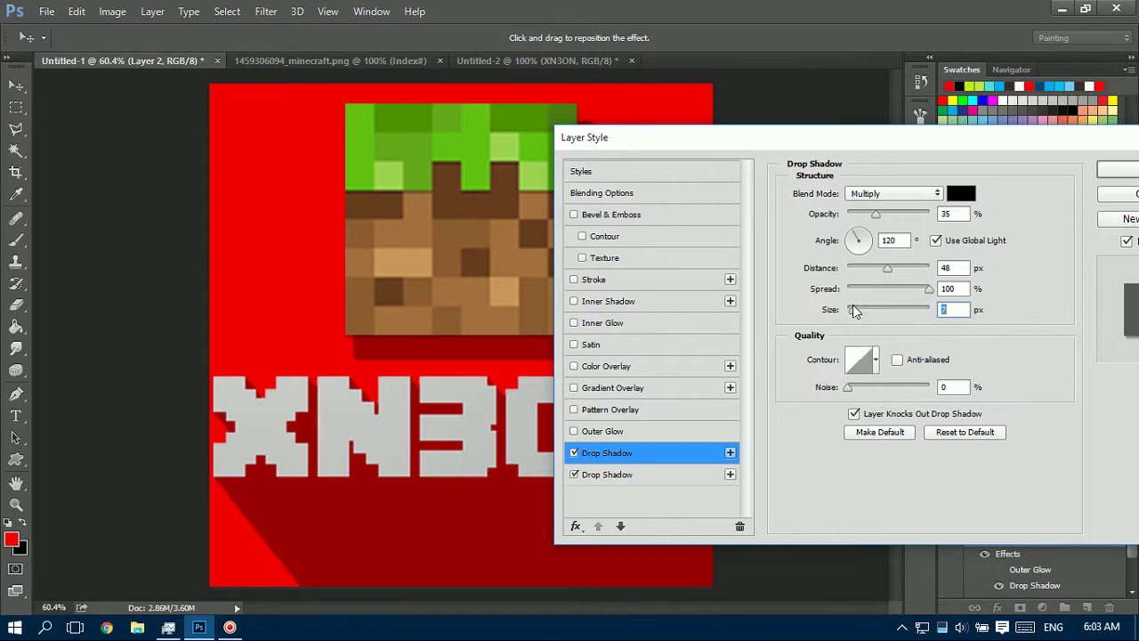
pyautogui.press('Return')
# Step: Save the poster as 'xn3on psd'
pyautogui.hotkey('ctrl', 's')
pyautogui.write('xn3on psd')
pyautogui.press('Return')
# Step: Save another copy of the poster as a PNG
pyautogui.hotkey('ctrl', 'shift', 's')
pyautogui.click(356, 440)
pyautogui.click(447, 382)
pyautogui.doubleClick(331, 419)
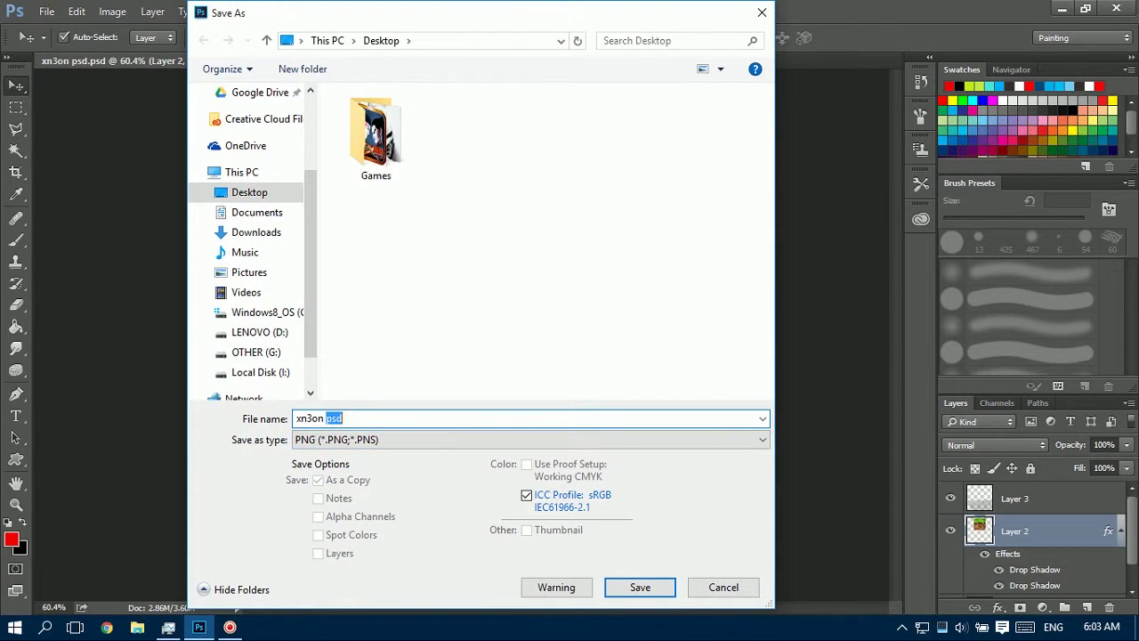
pyautogui.press('Return')
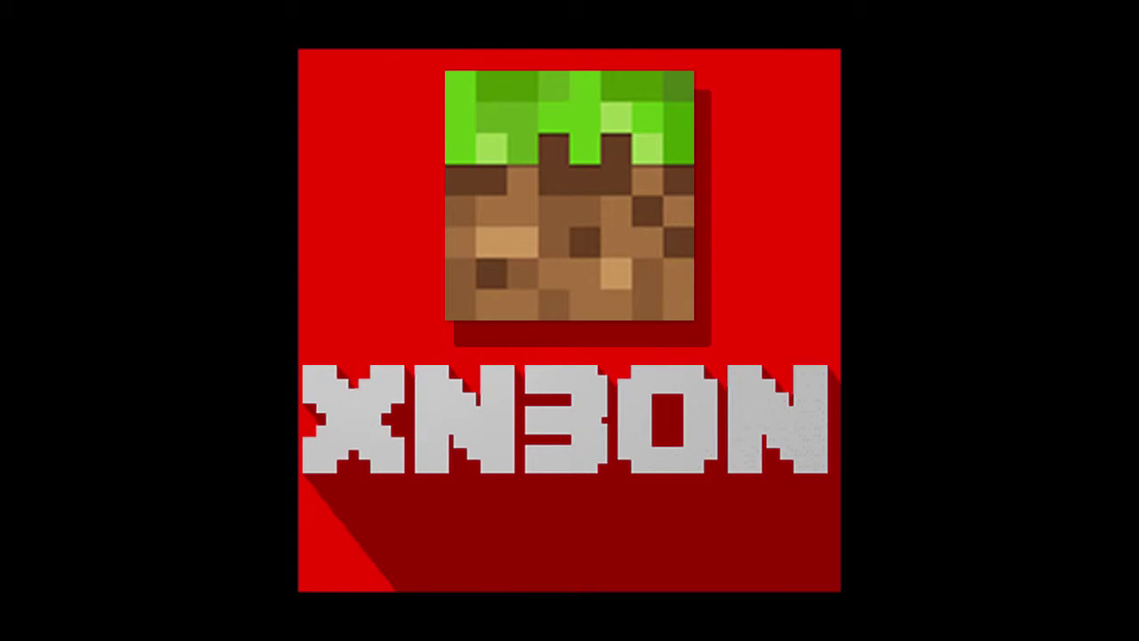